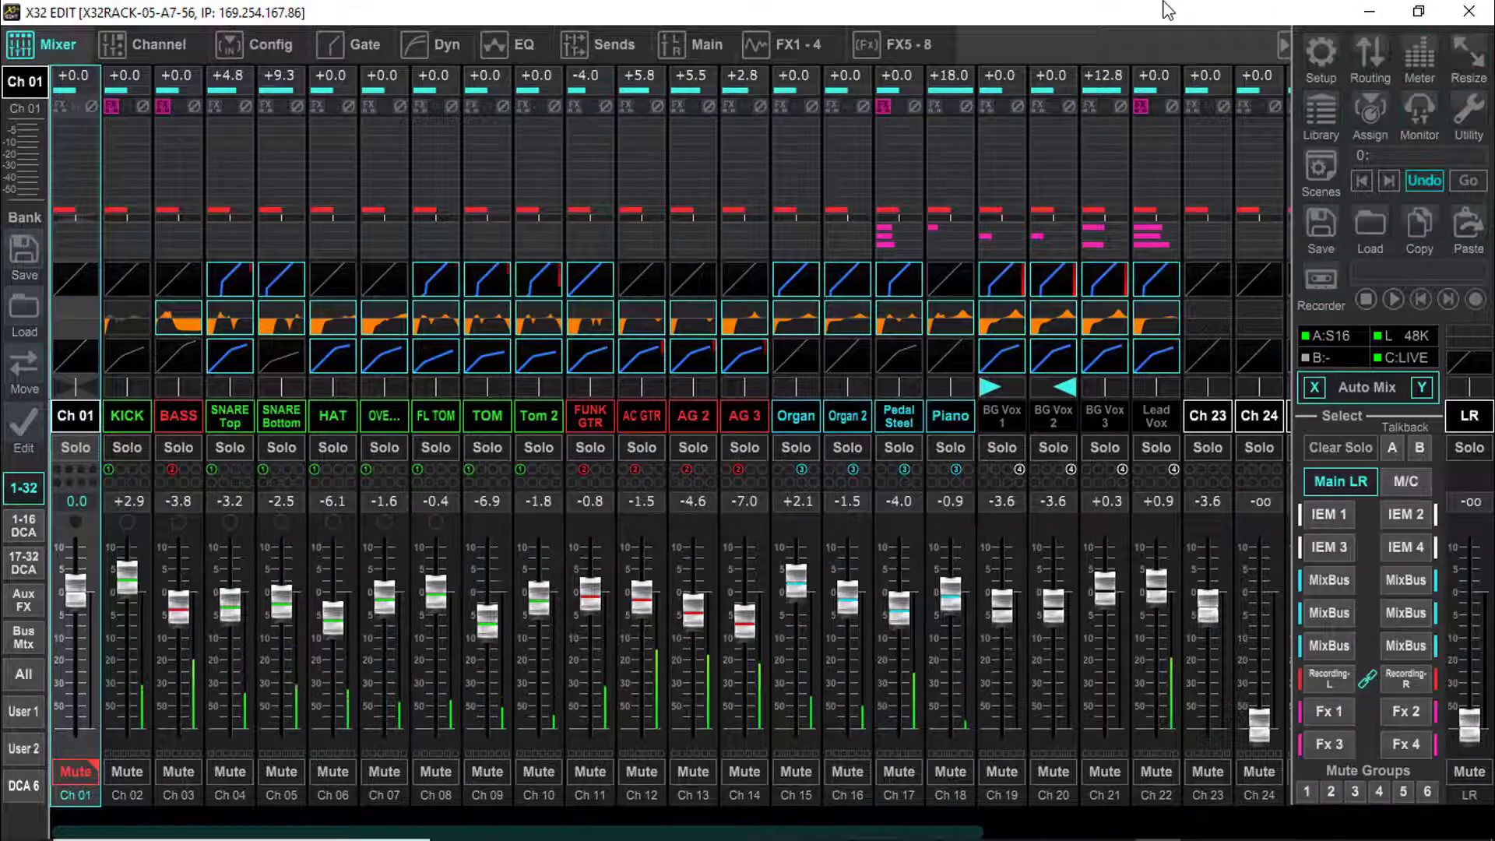
# Open X32 Edit's Meters window with input, gate and dynamics meters for every channel.
pyautogui.click(615, 44)
pyautogui.click(447, 44)
pyautogui.click(282, 415)
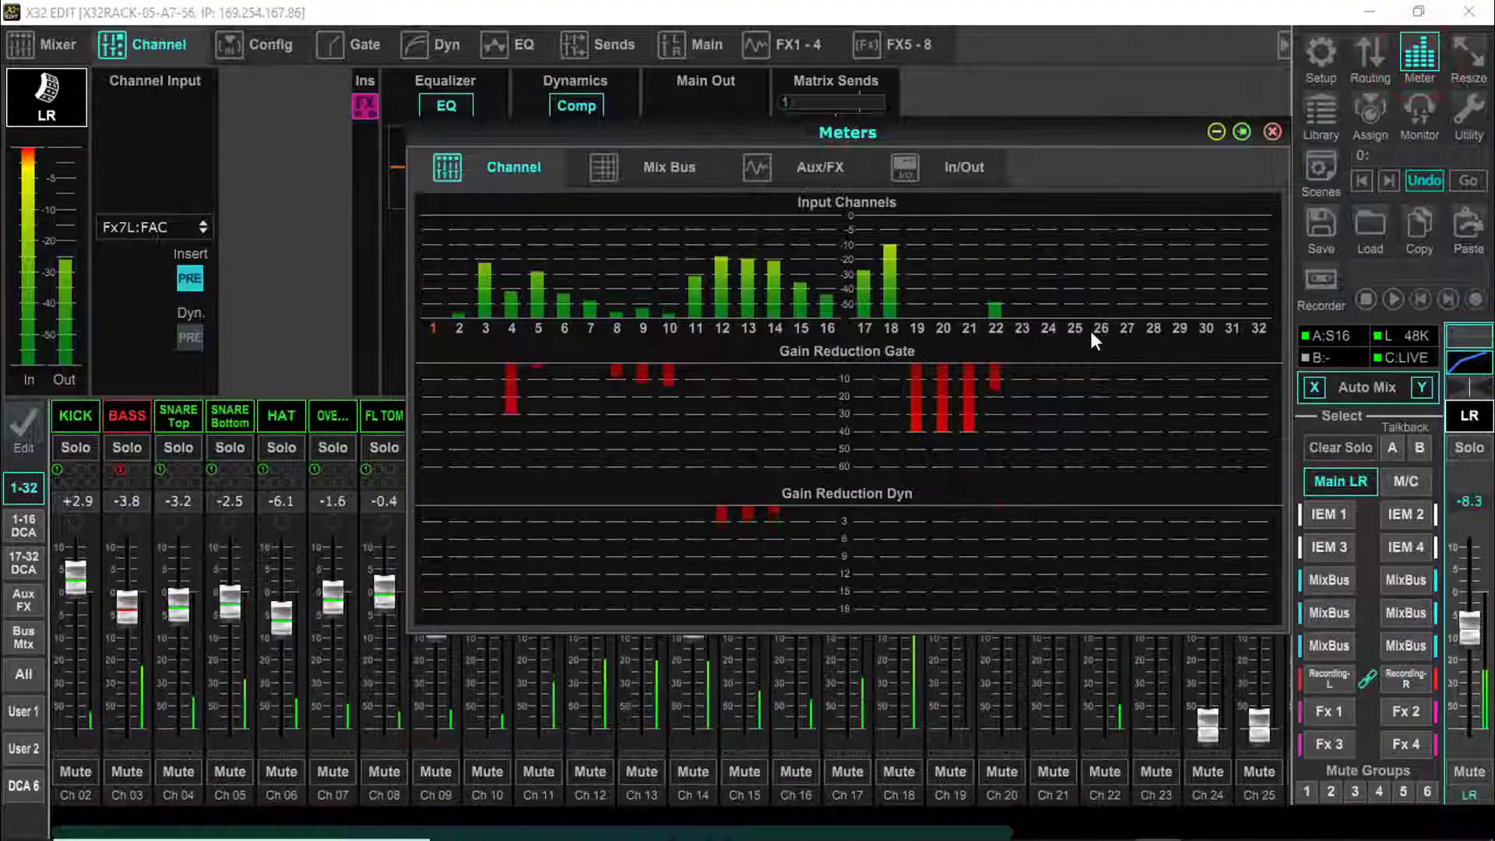
pyautogui.click(964, 167)
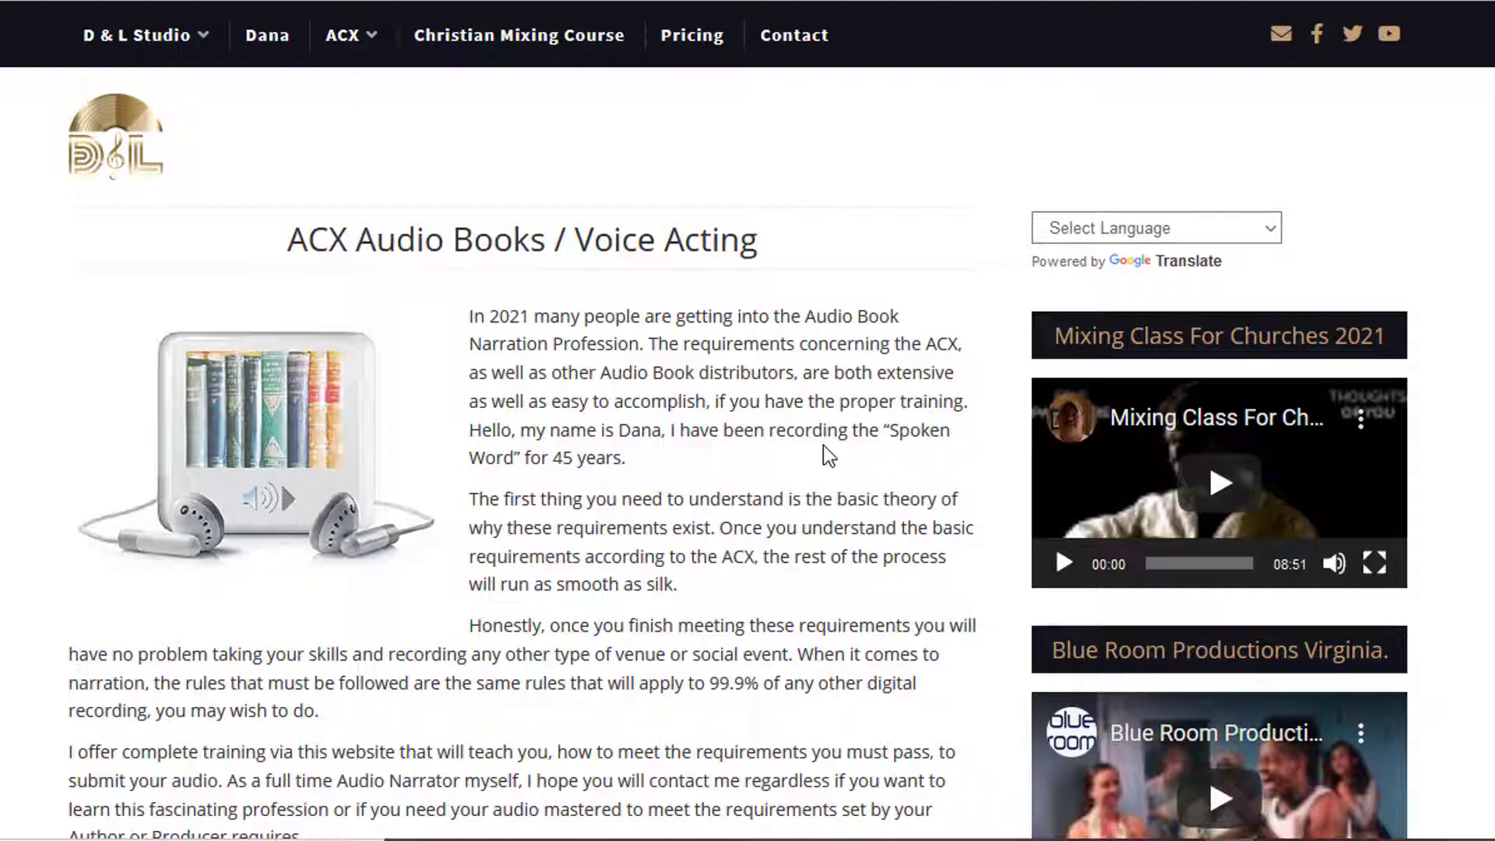
# Scroll the ACX Audio Books page down to the paragraph advising against Audacity.
pyautogui.scroll(-7, 824, 448)
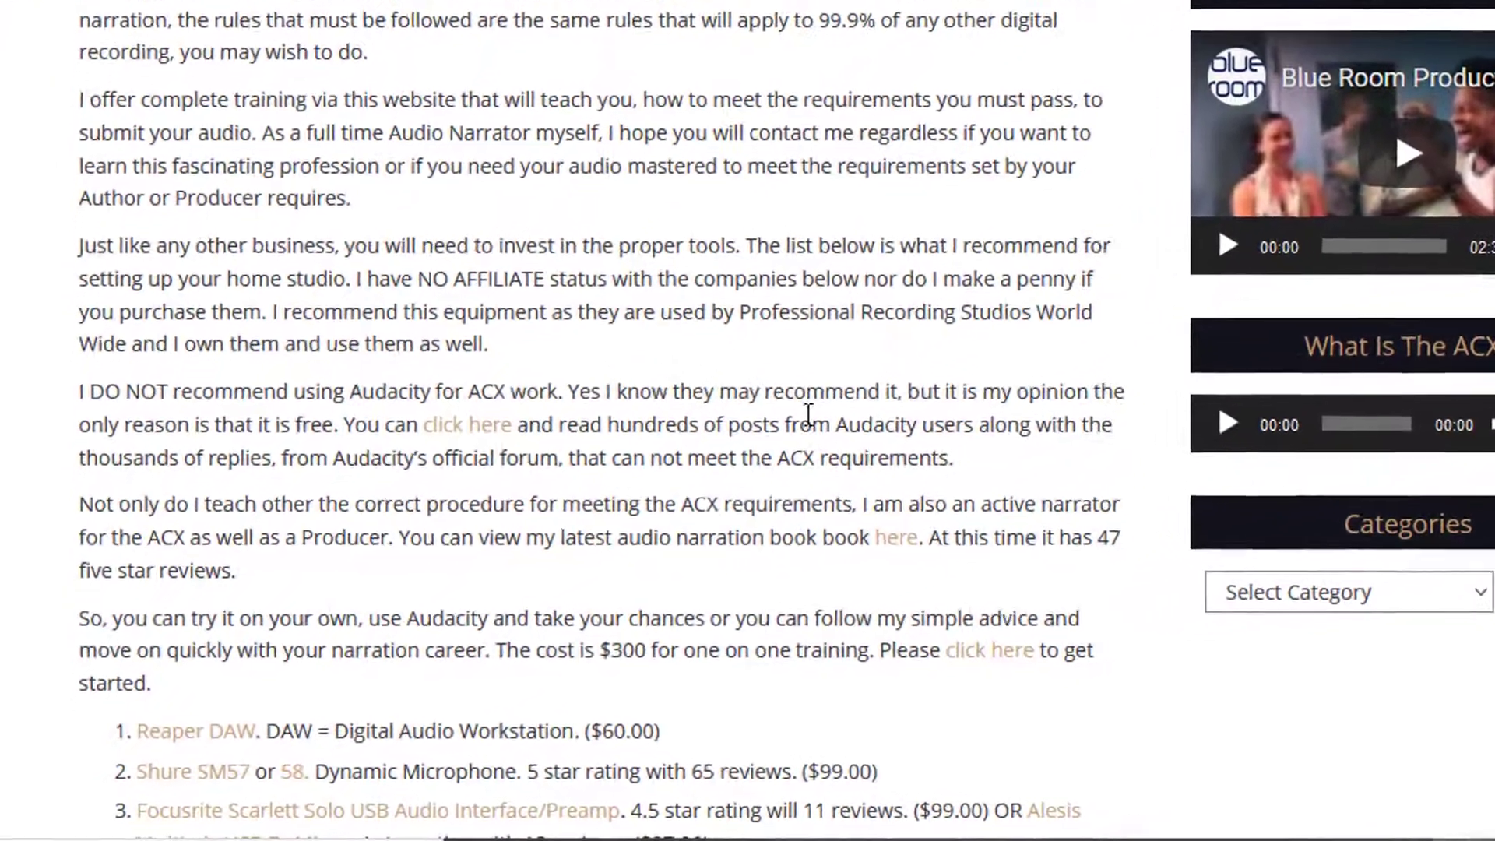
# Scroll further to show the six-item equipment list, Reaper DAW through Tascam DR-40.
pyautogui.scroll(-5, 646, 413)
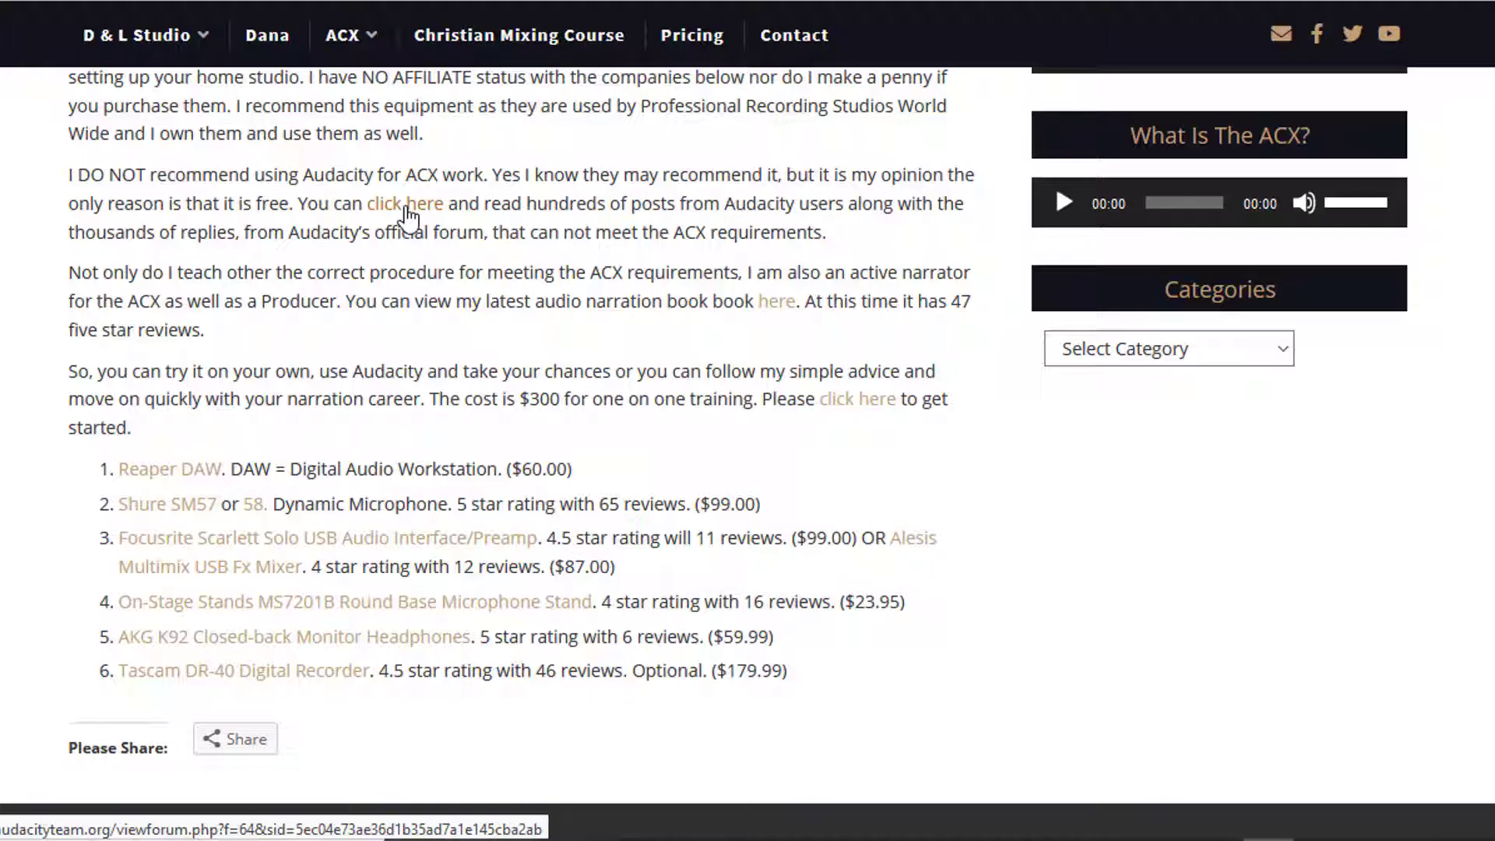
# Follow the article's 'click here' link to the Audacity users' forum.
pyautogui.click(406, 216)
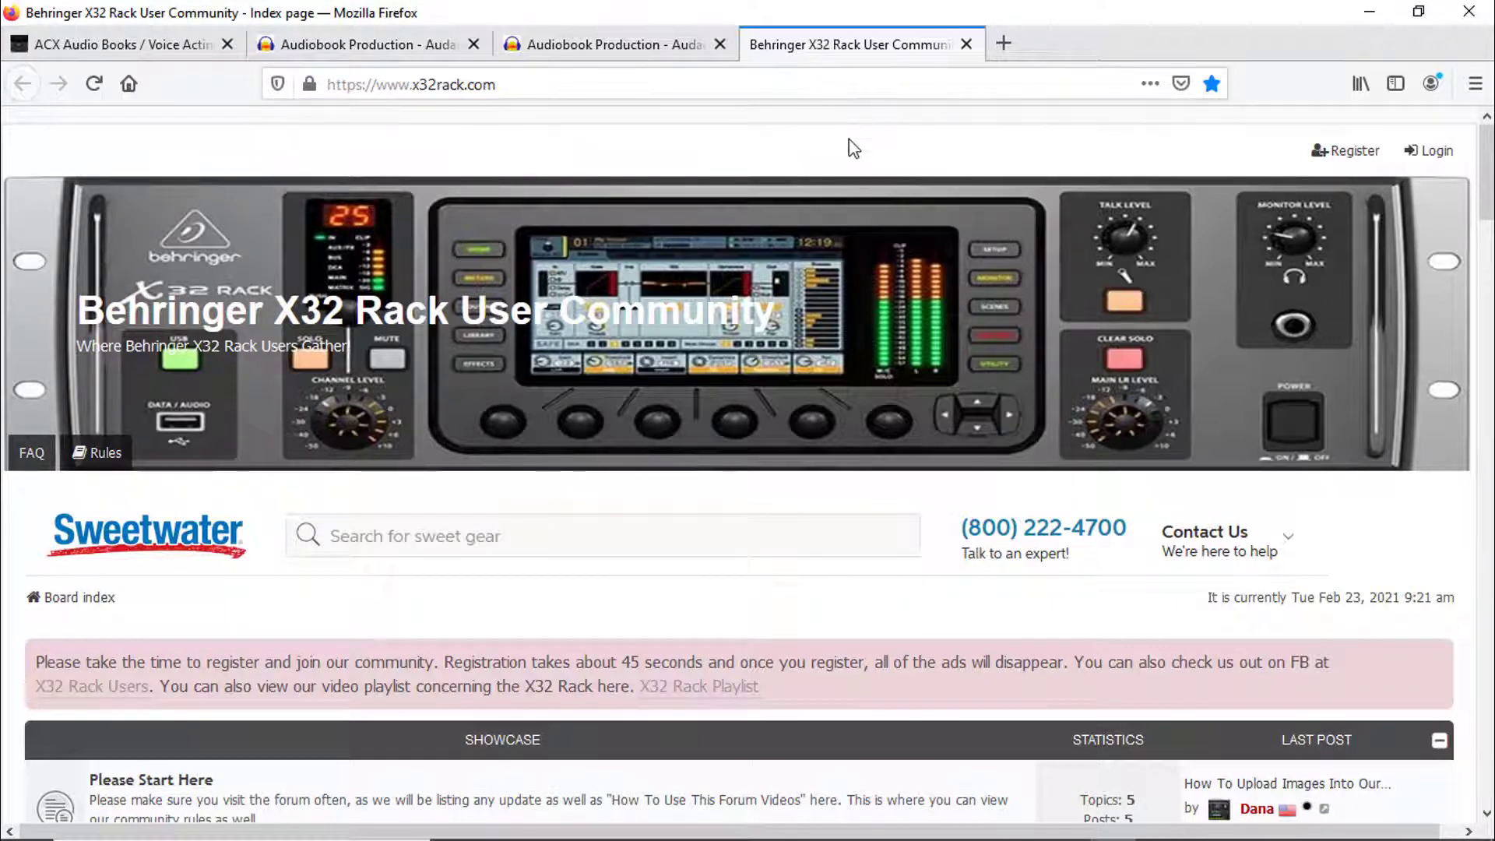
# Scroll the X32 Rack forum index down to the ACX and Introductions sections.
pyautogui.scroll(-8, 767, 315)
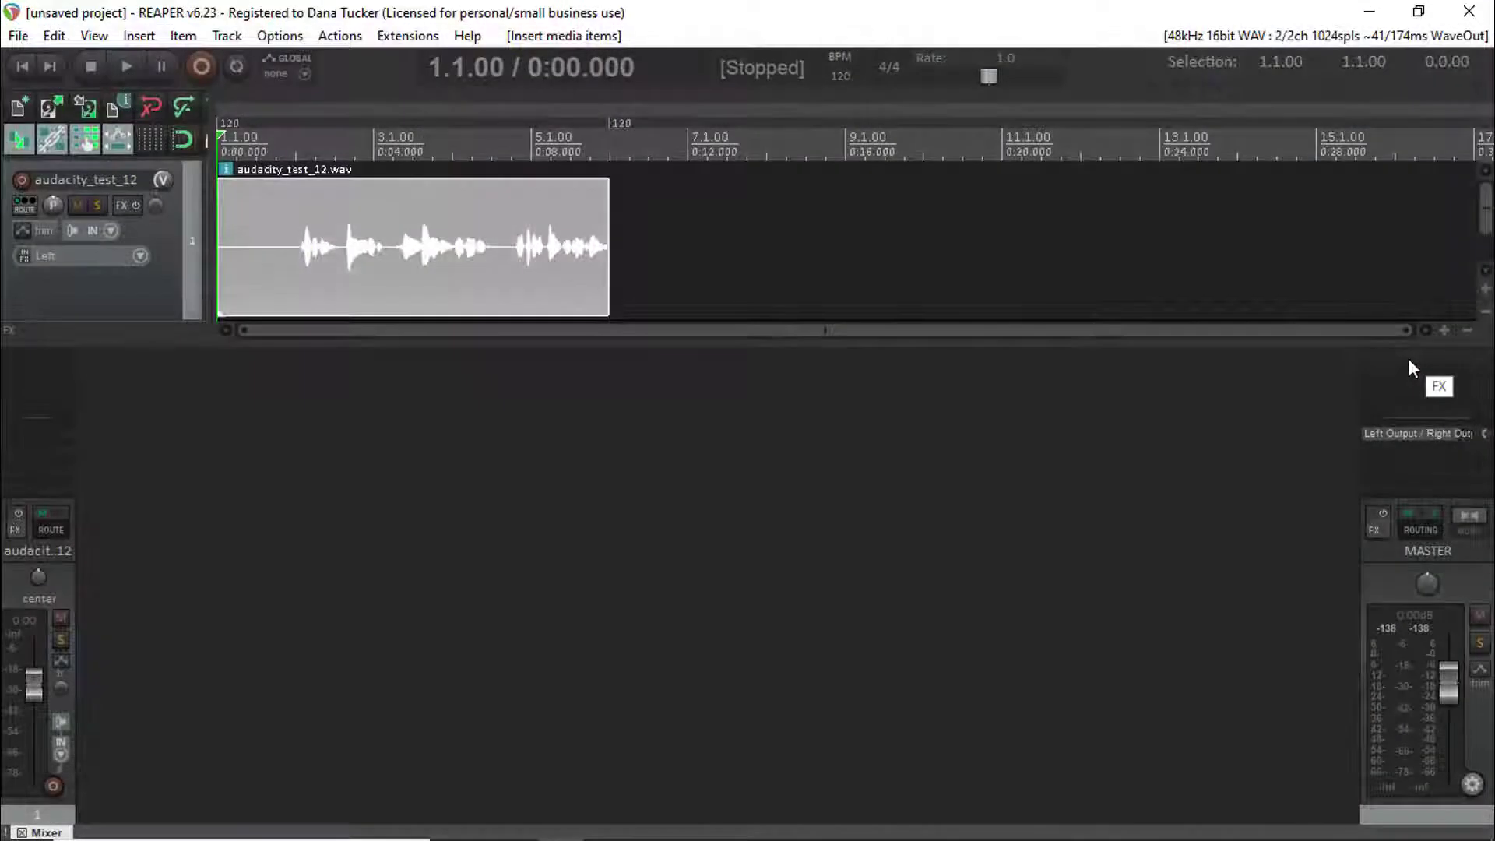
# Put JS: Audio Statistics on the master track, place its window beside the track, and start playback.
pyautogui.click(1408, 360)
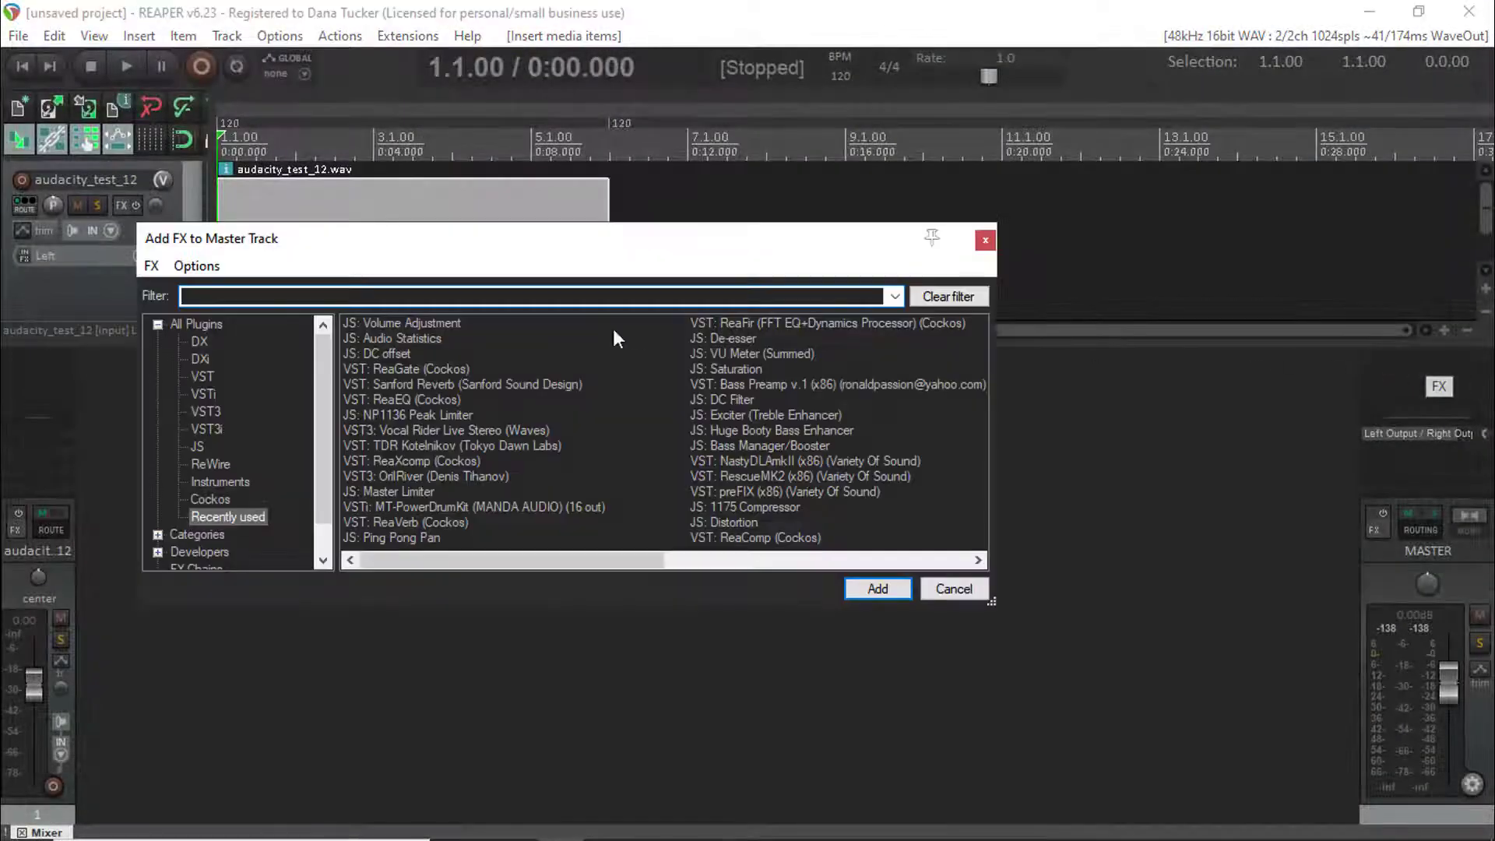
pyautogui.doubleClick(402, 339)
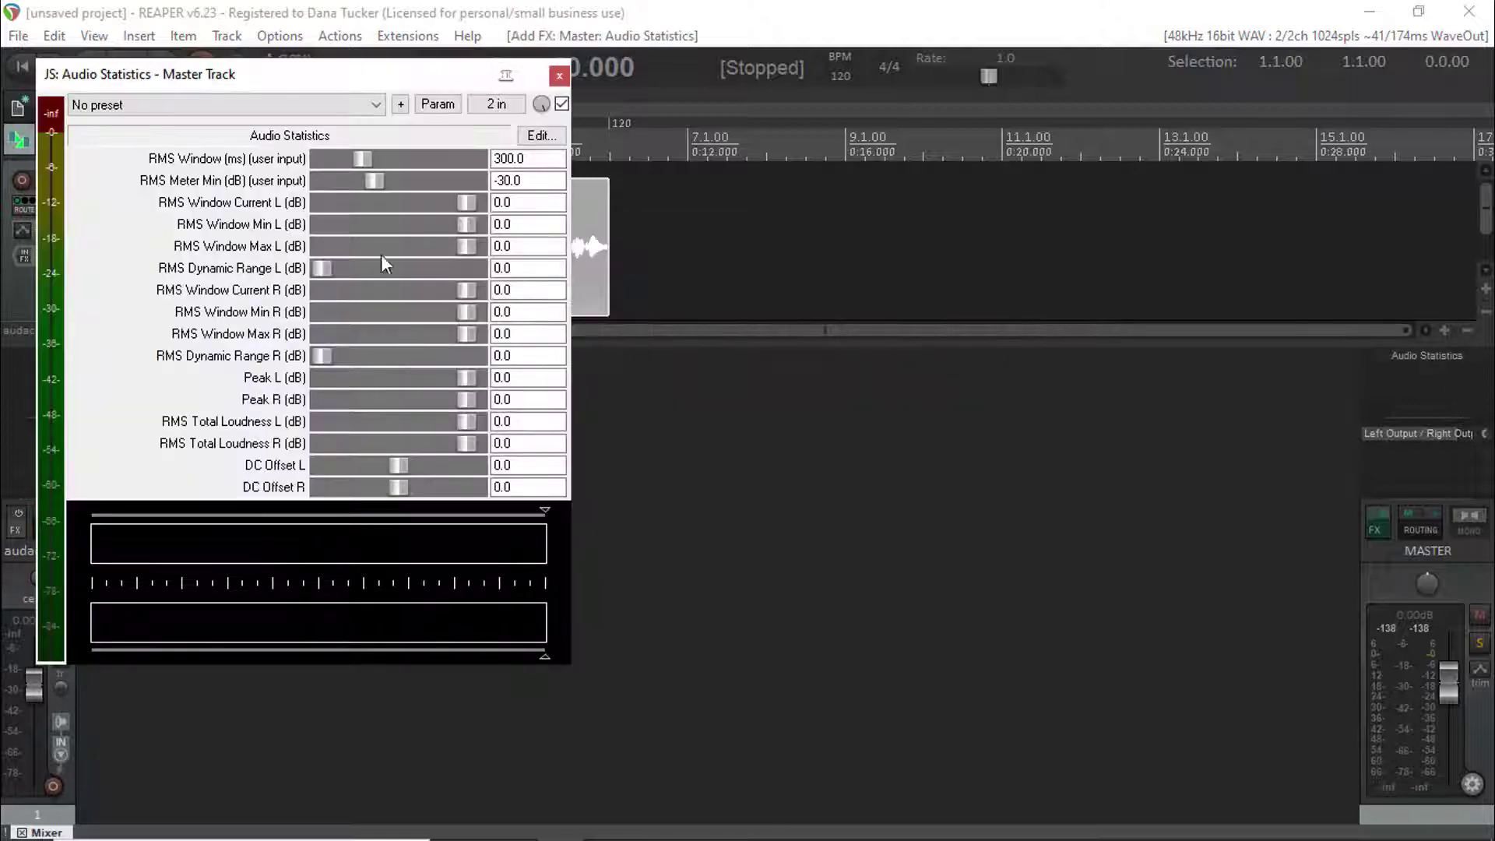
pyautogui.moveTo(334, 84); pyautogui.dragTo(847, 253)
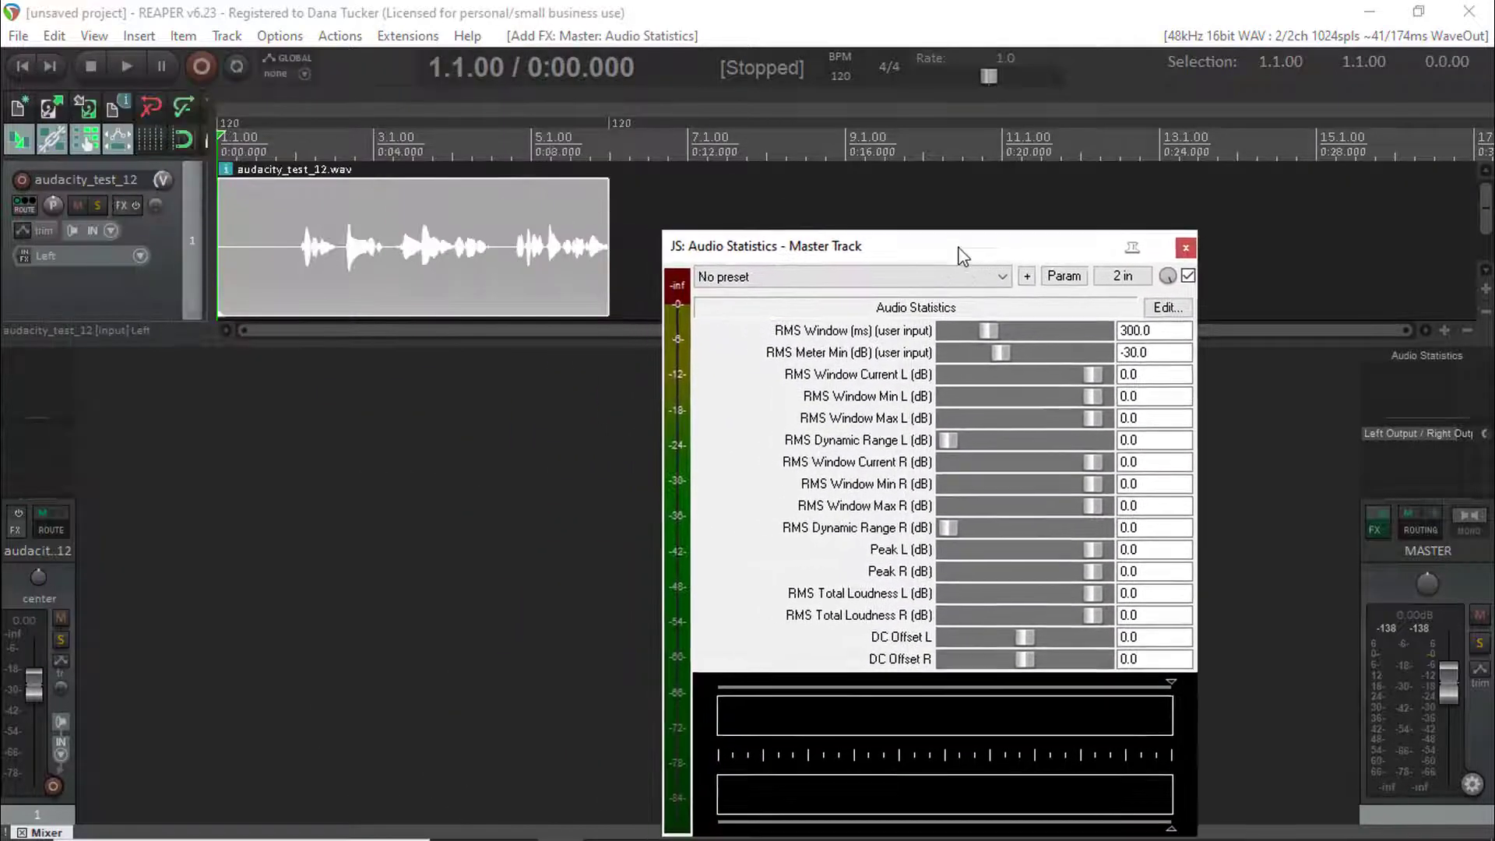
pyautogui.moveTo(962, 256); pyautogui.dragTo(967, 225)
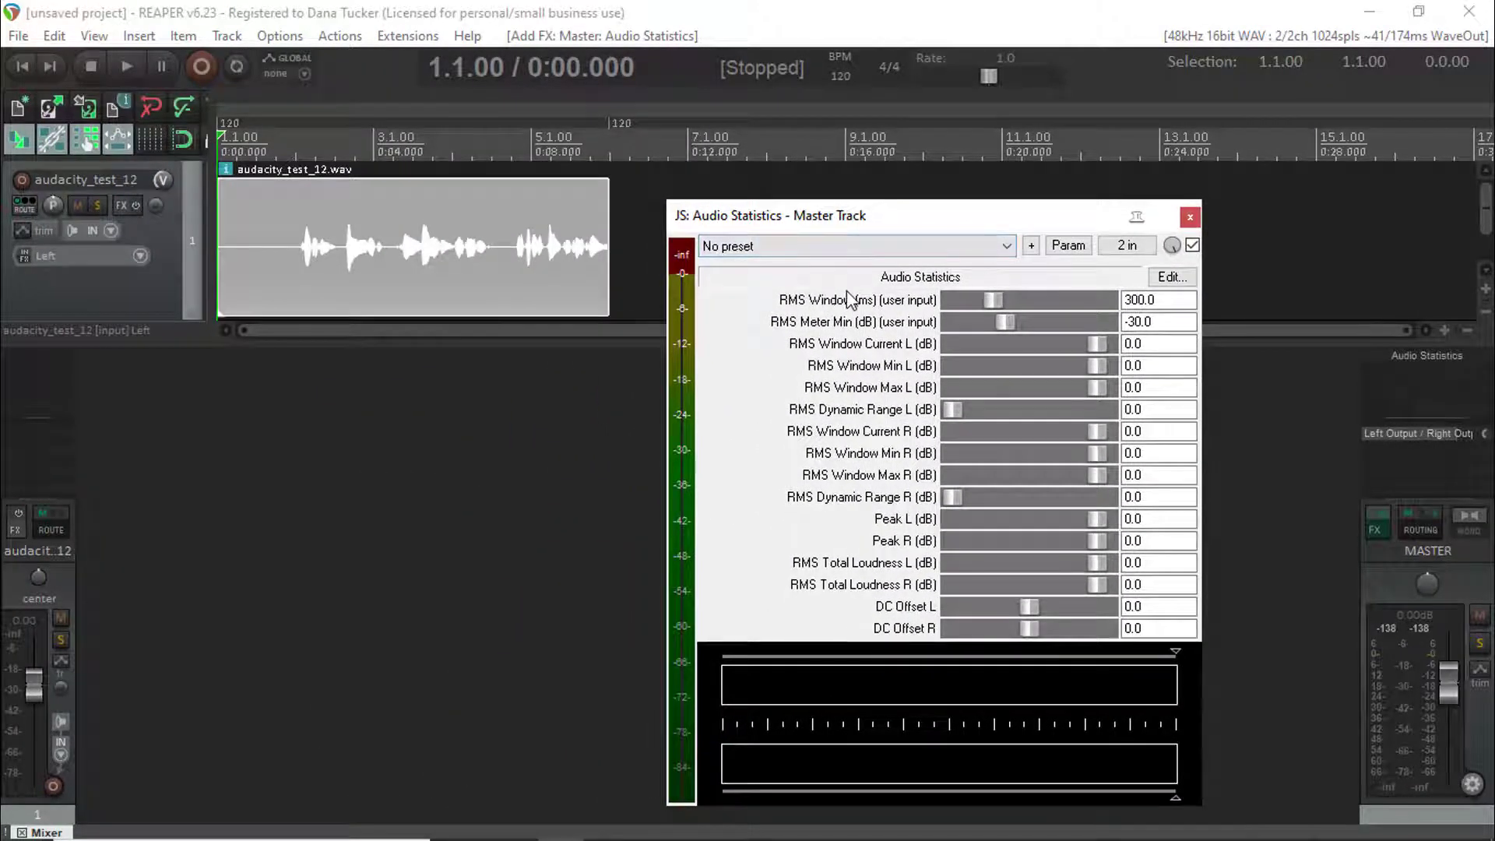
pyautogui.click(123, 67)
# Stop playback and read RMS Window Min L (-81.39 dB) and Peak L (-9.1 dB).
pyautogui.click(91, 66)
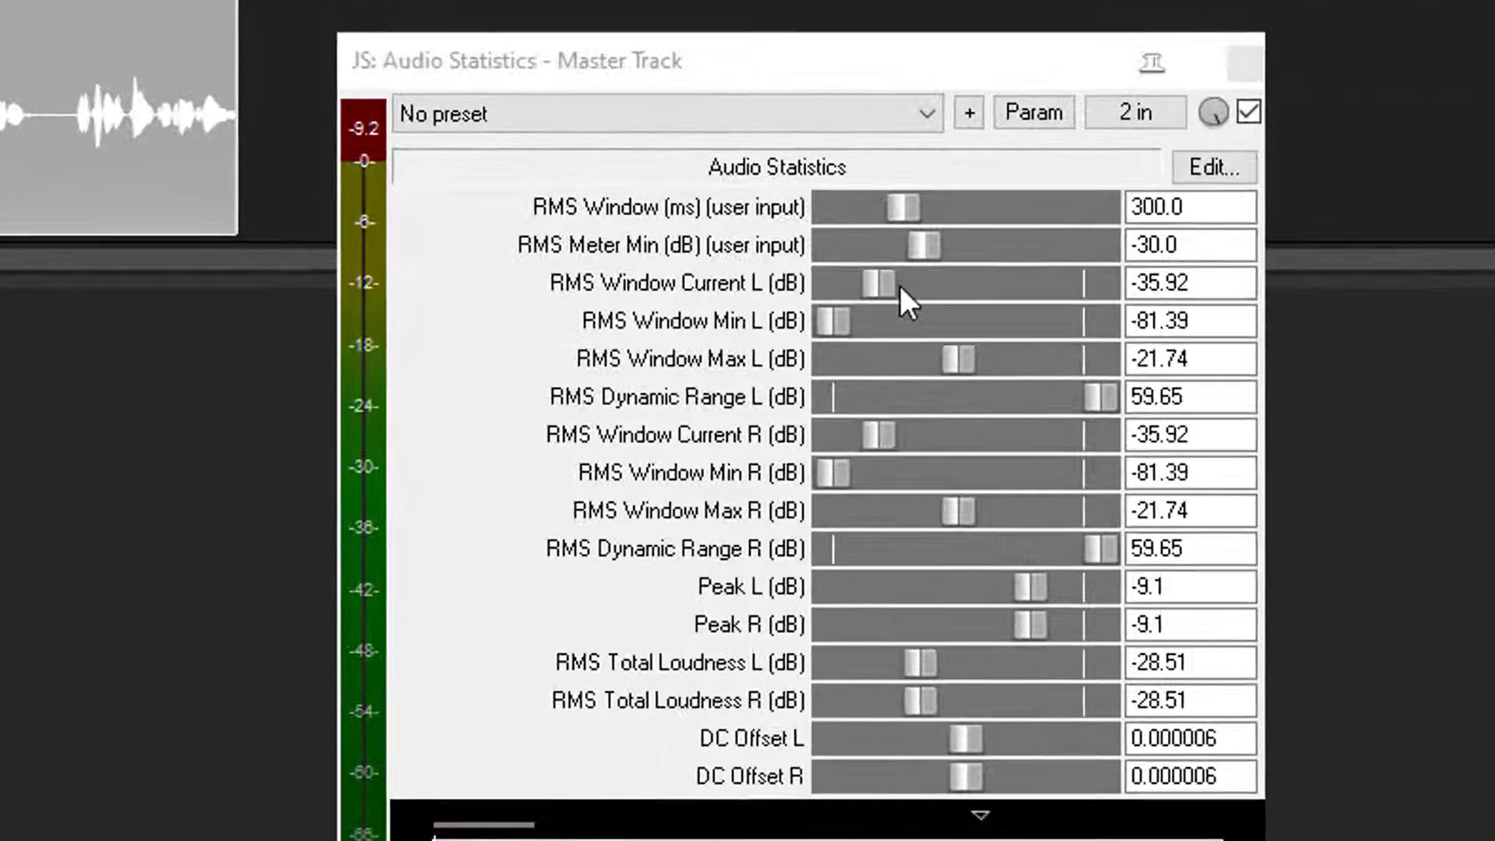
pyautogui.click(1178, 315)
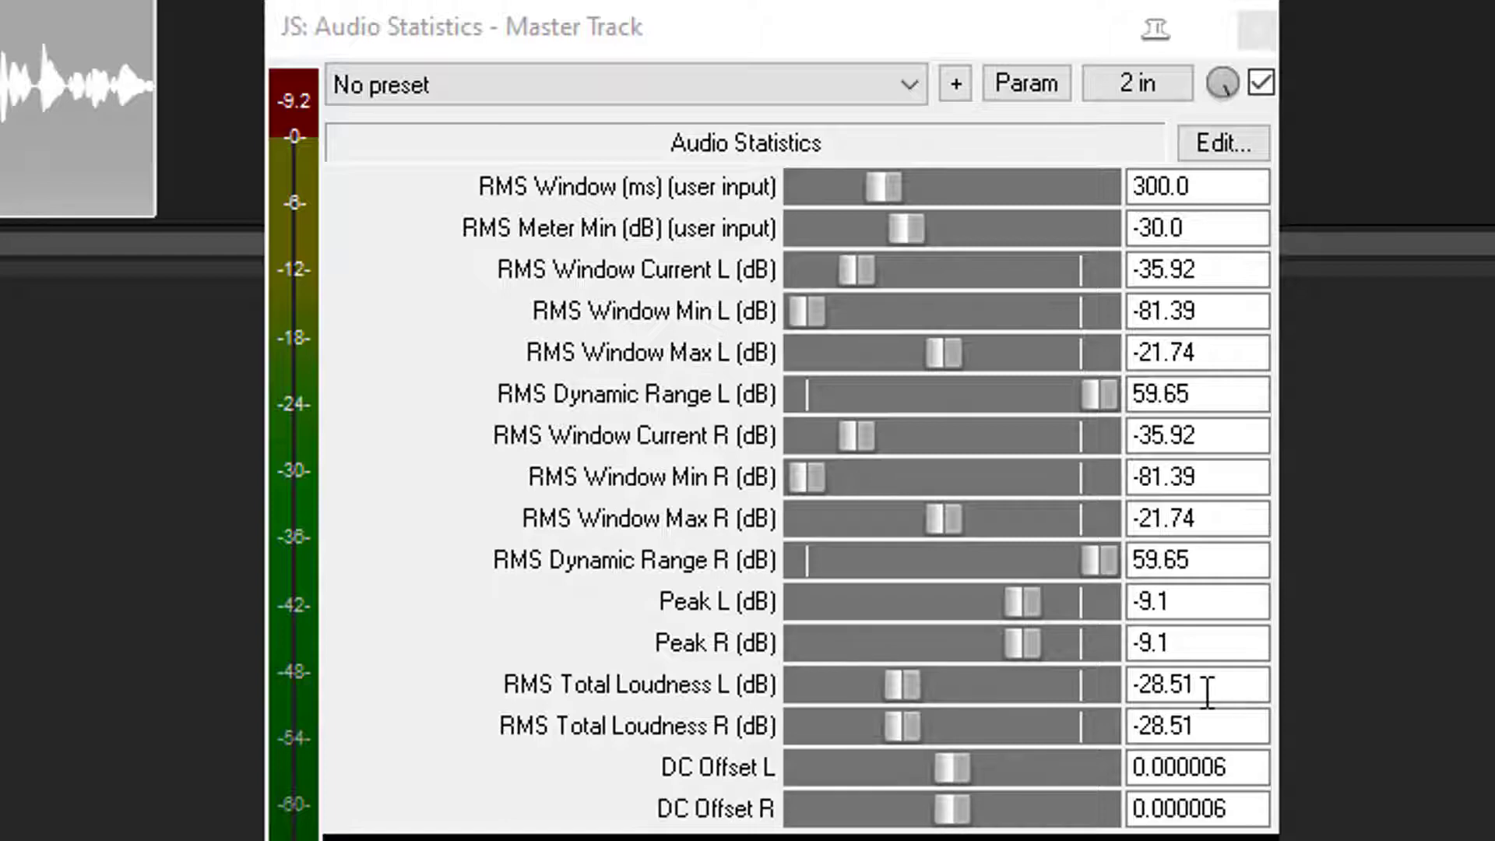
pyautogui.click(1162, 601)
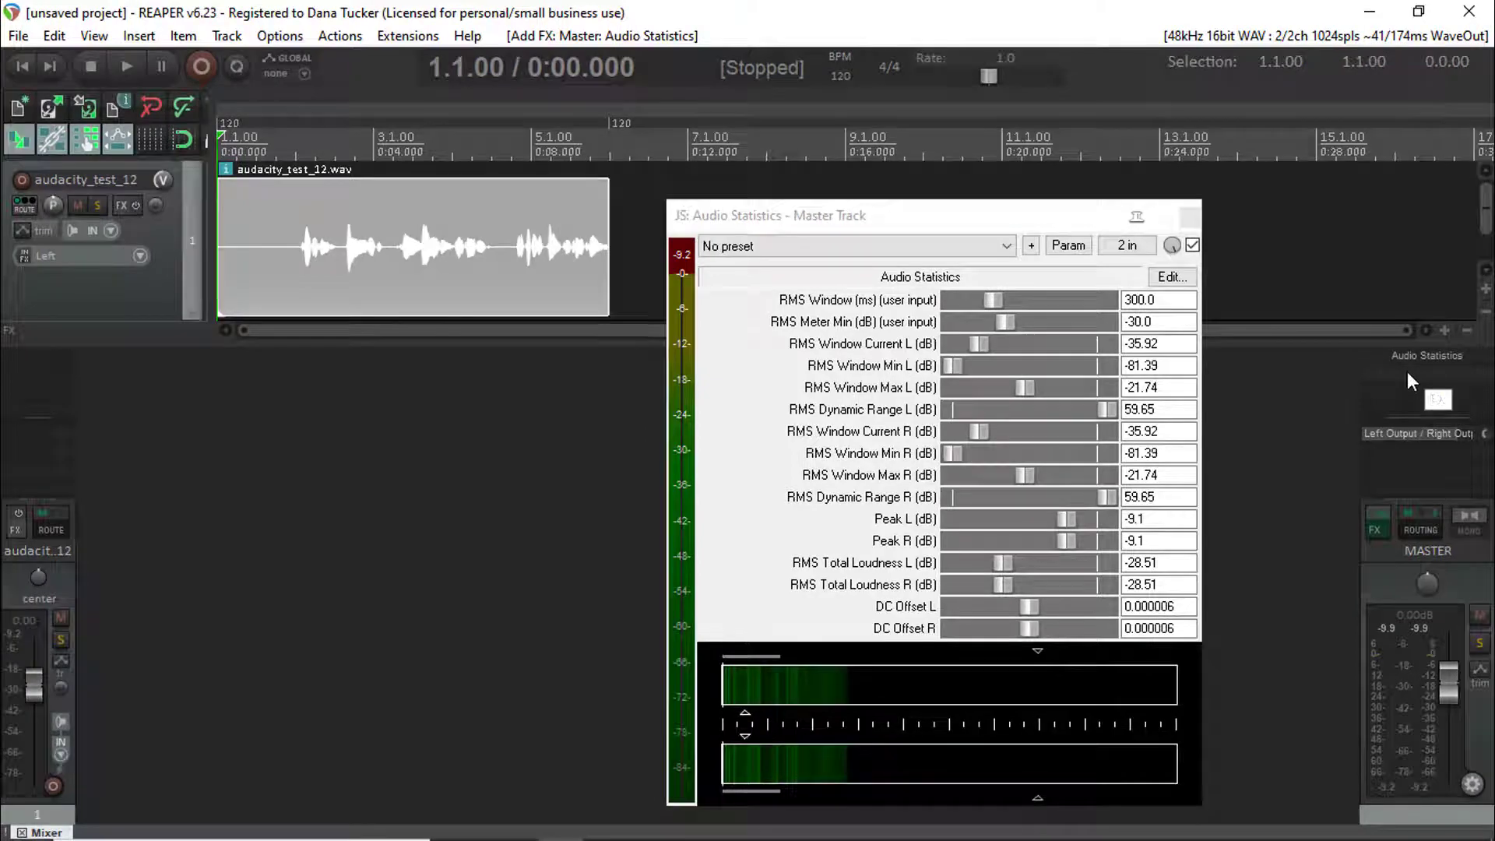
# Insert JS: Volume Adjustment at 6 dB on the master chain, ordered ahead of Audio Statistics.
pyautogui.click(1408, 373)
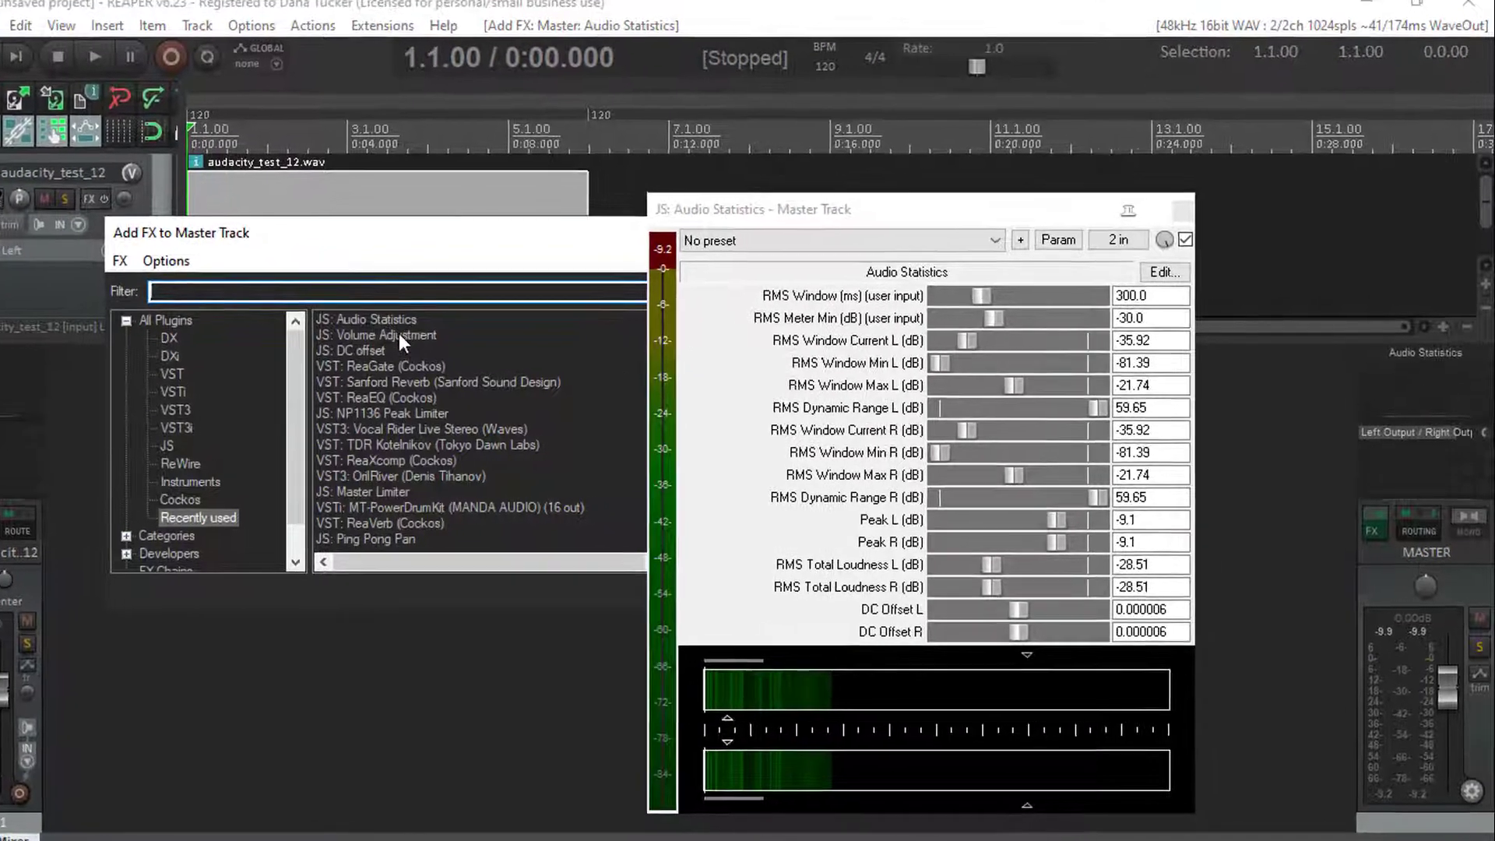
pyautogui.doubleClick(399, 333)
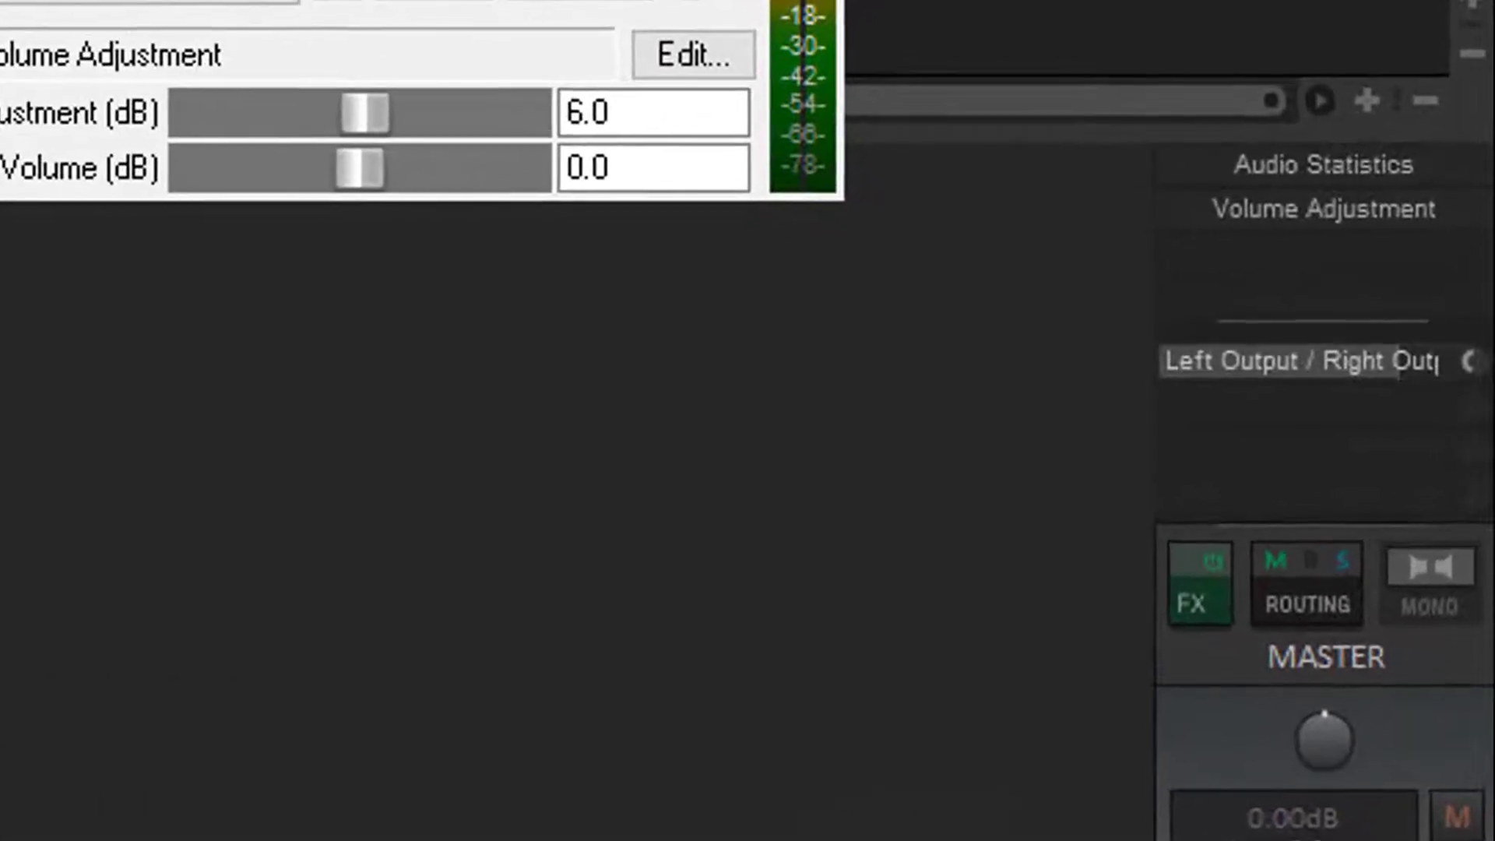
pyautogui.click(1185, 171)
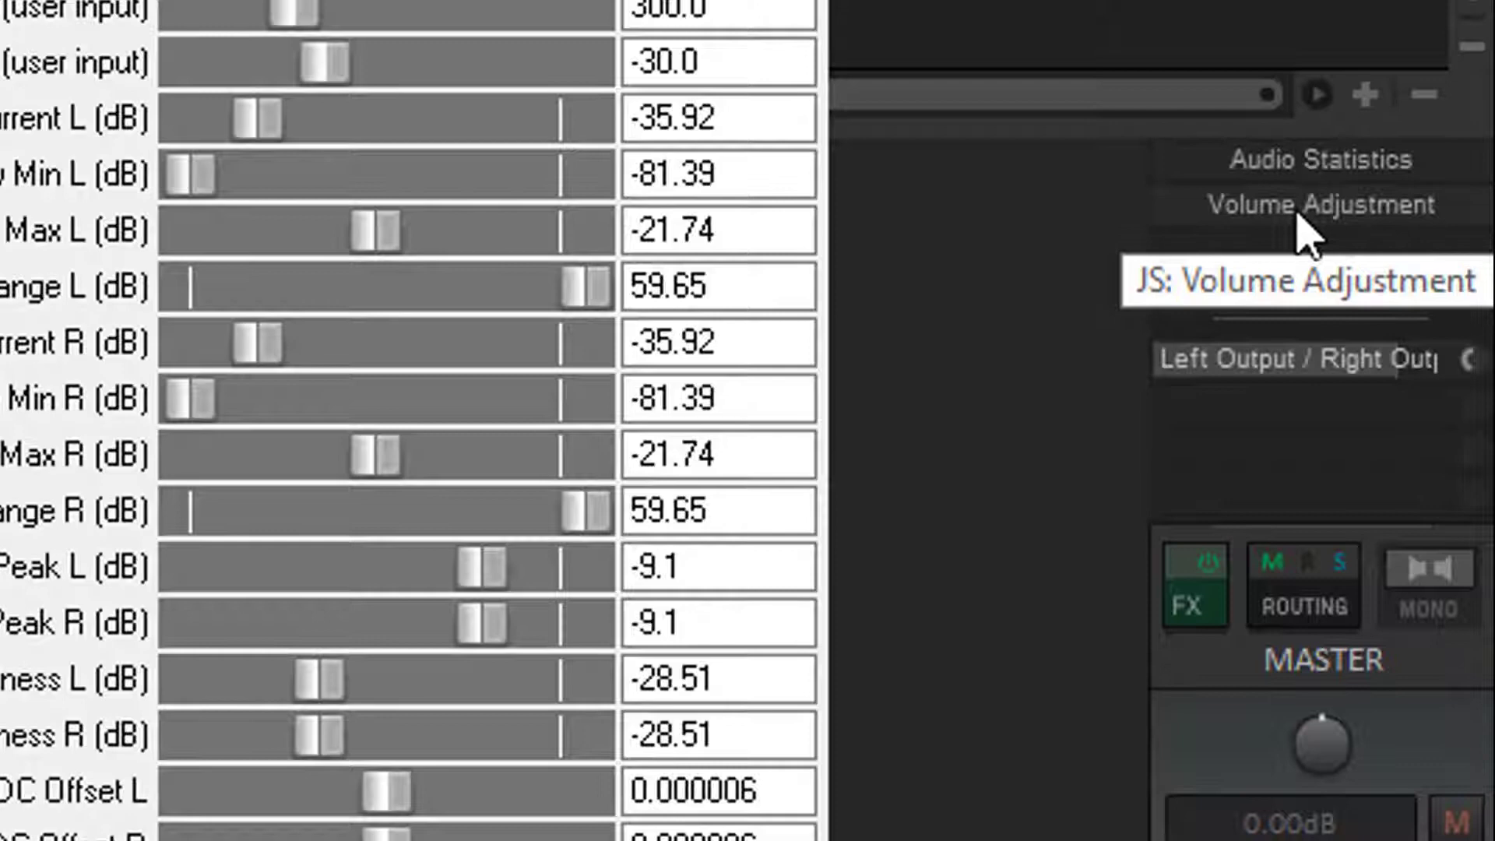
pyautogui.moveTo(1296, 216); pyautogui.dragTo(1293, 159)
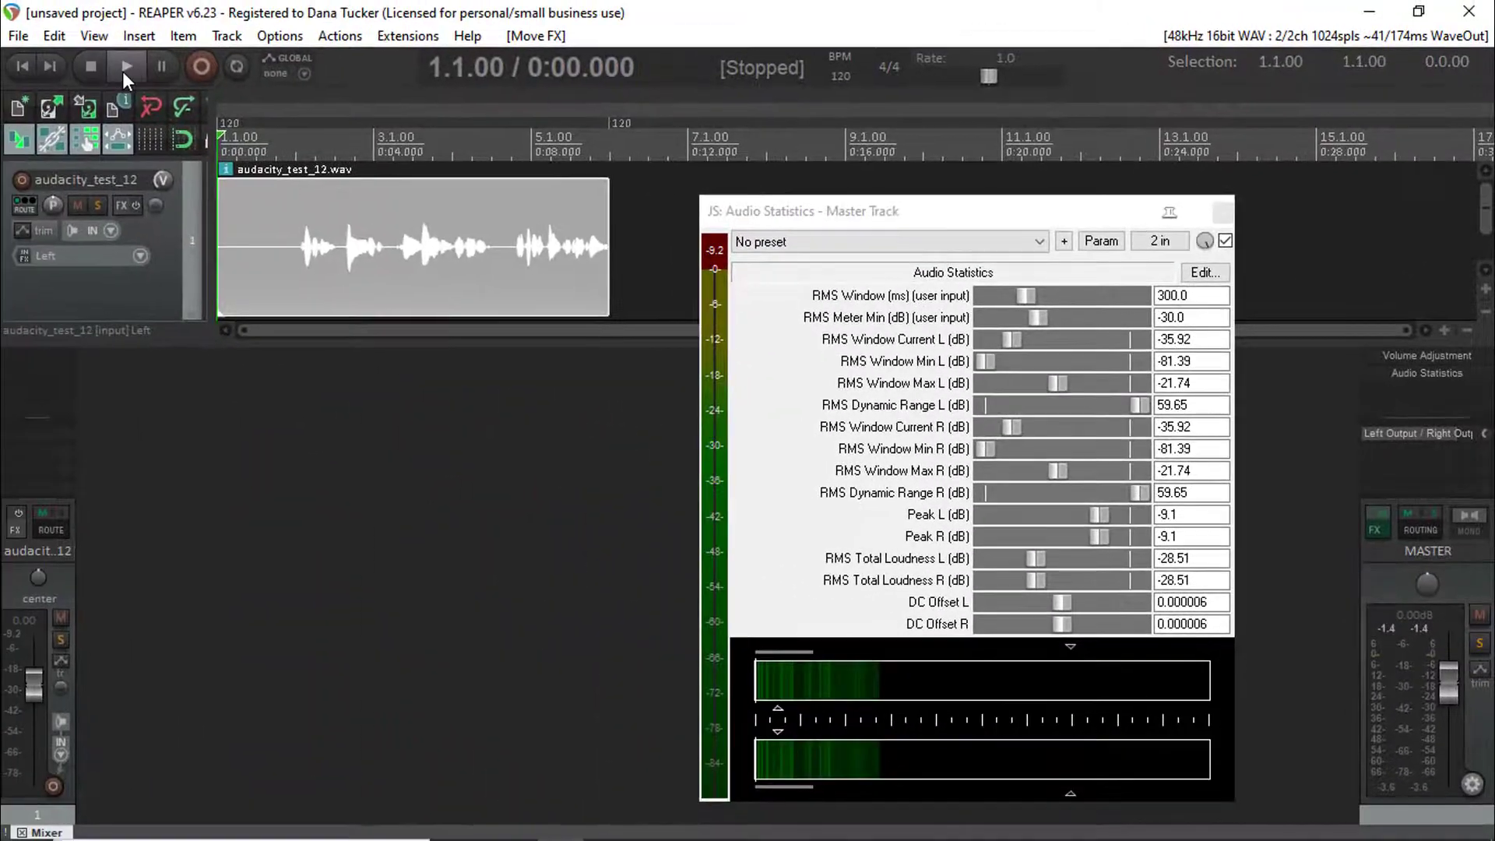
# Play the boosted file, note -3.51 dB peak and -20.04 dB RMS, then bypass and close Audio Statistics.
pyautogui.click(125, 71)
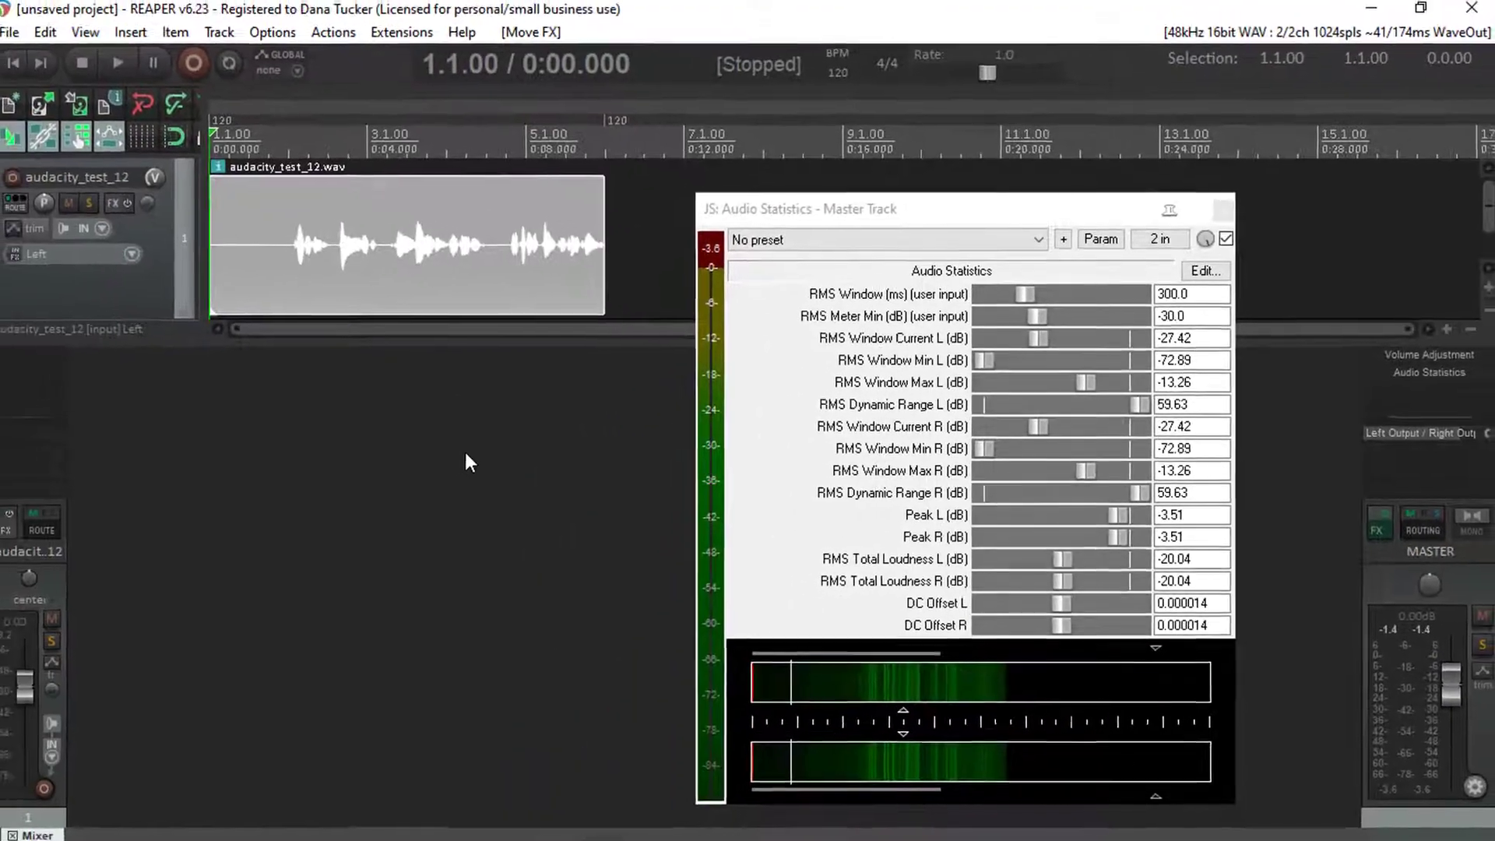
pyautogui.click(1225, 241)
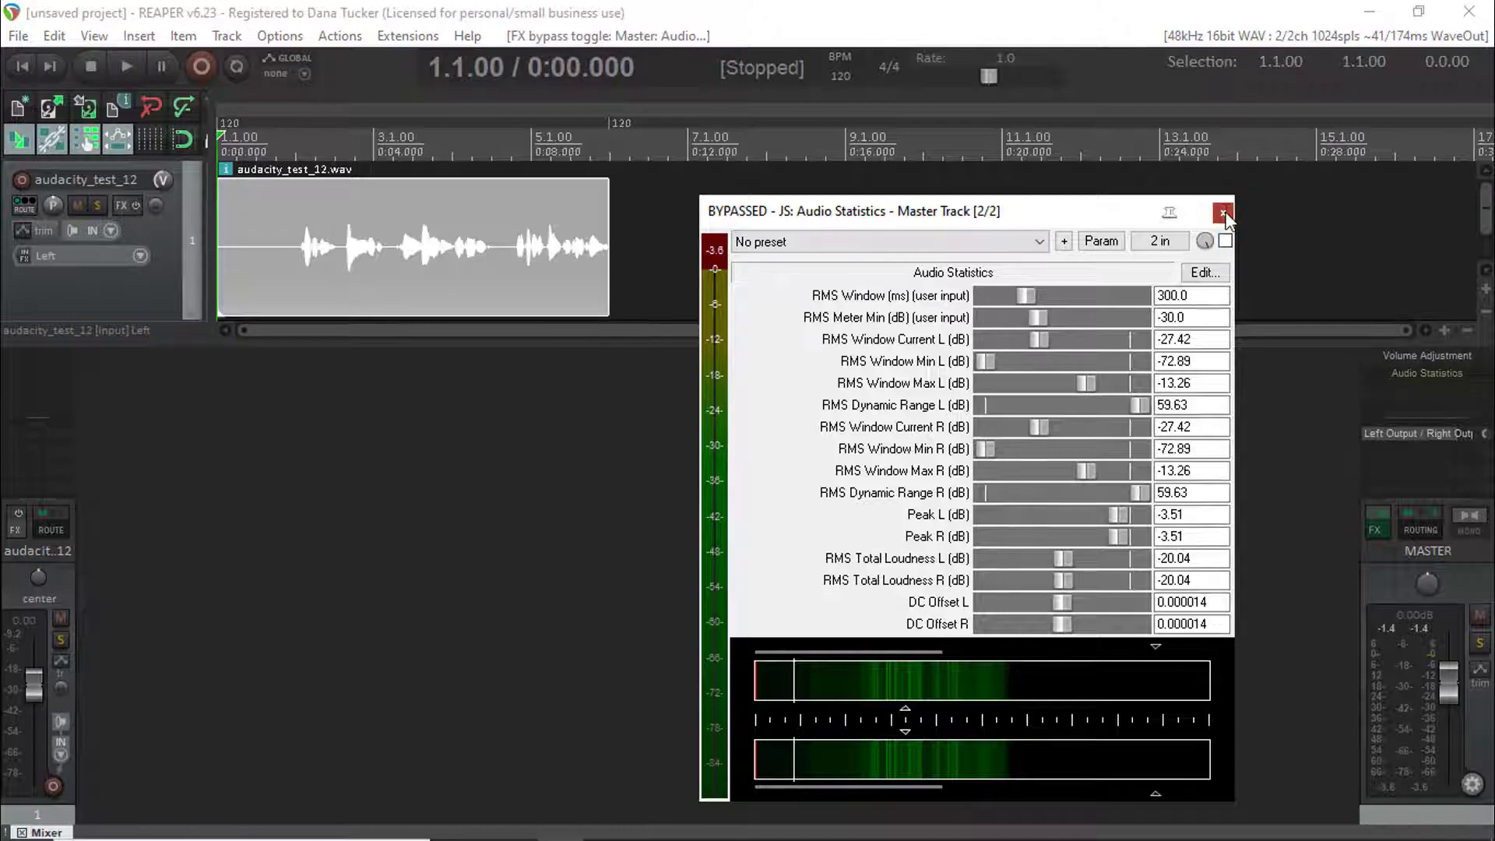
pyautogui.click(1223, 212)
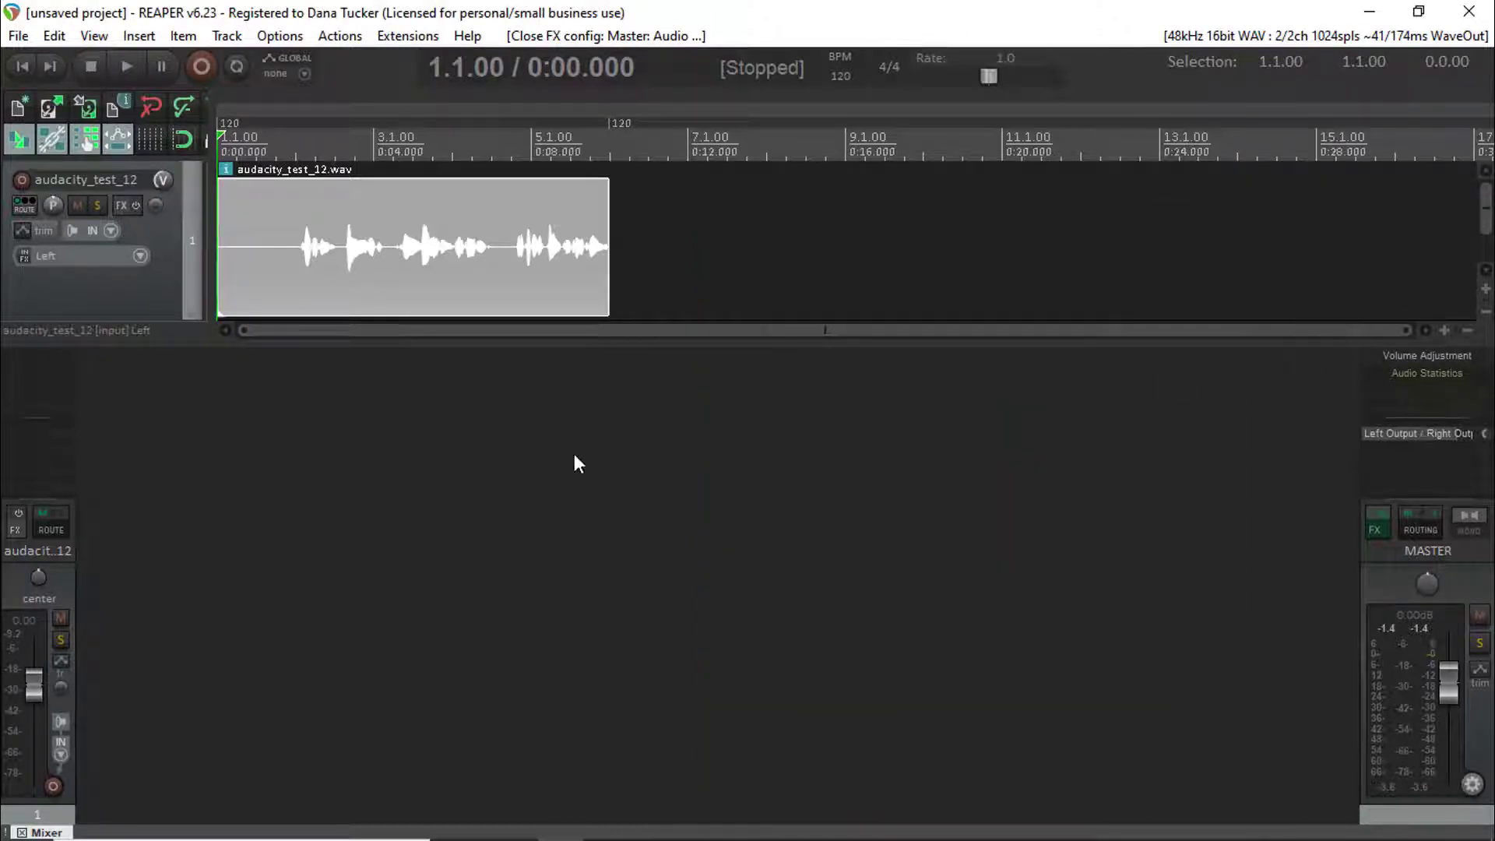
# In Render to File, disable the tail, target the Desktop folder, and name the file untitled123.
pyautogui.click(19, 36)
pyautogui.click(55, 377)
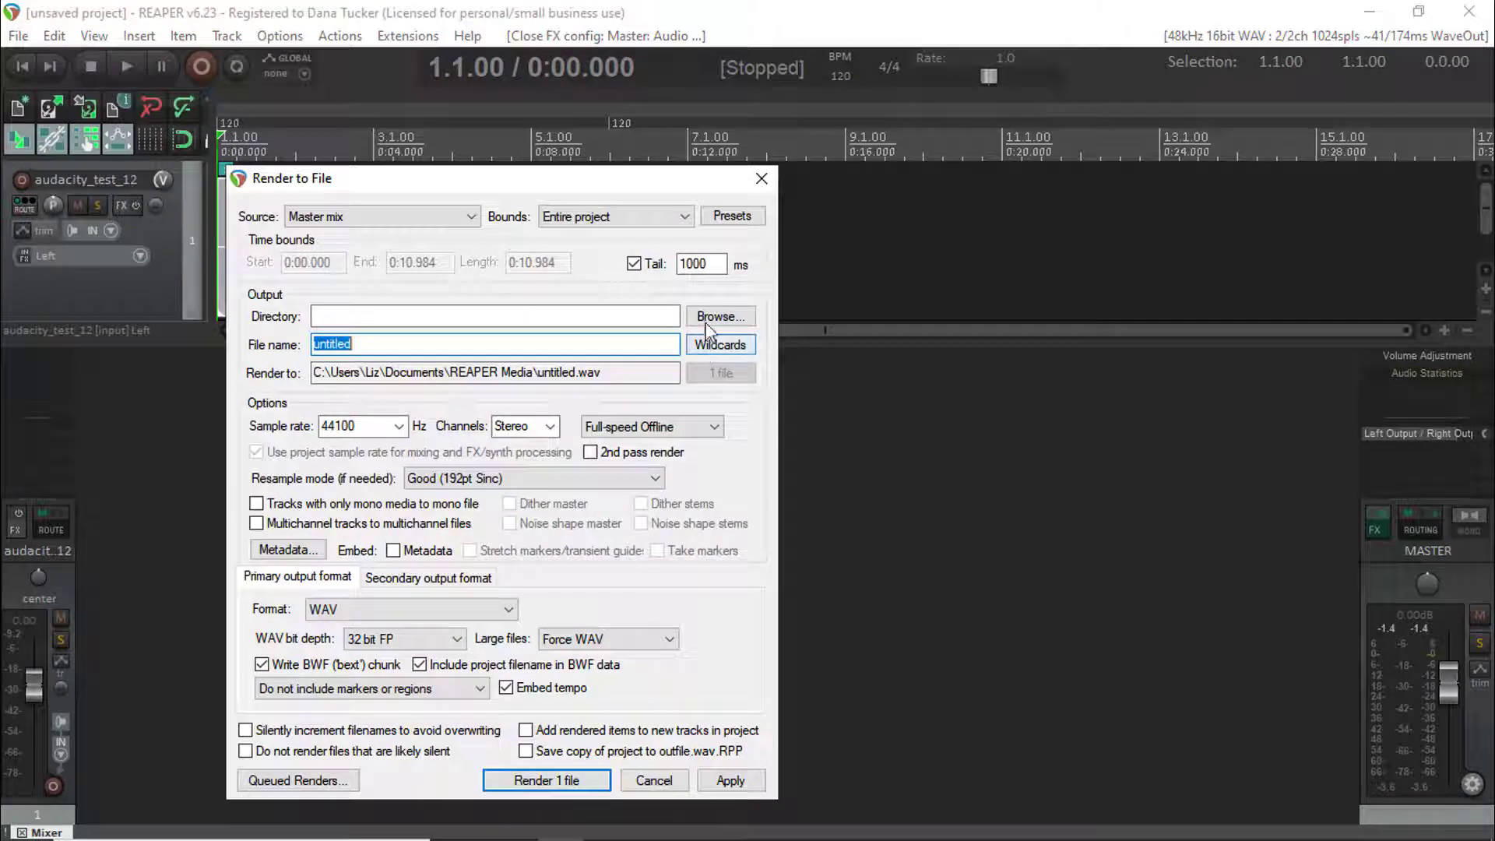
pyautogui.click(634, 264)
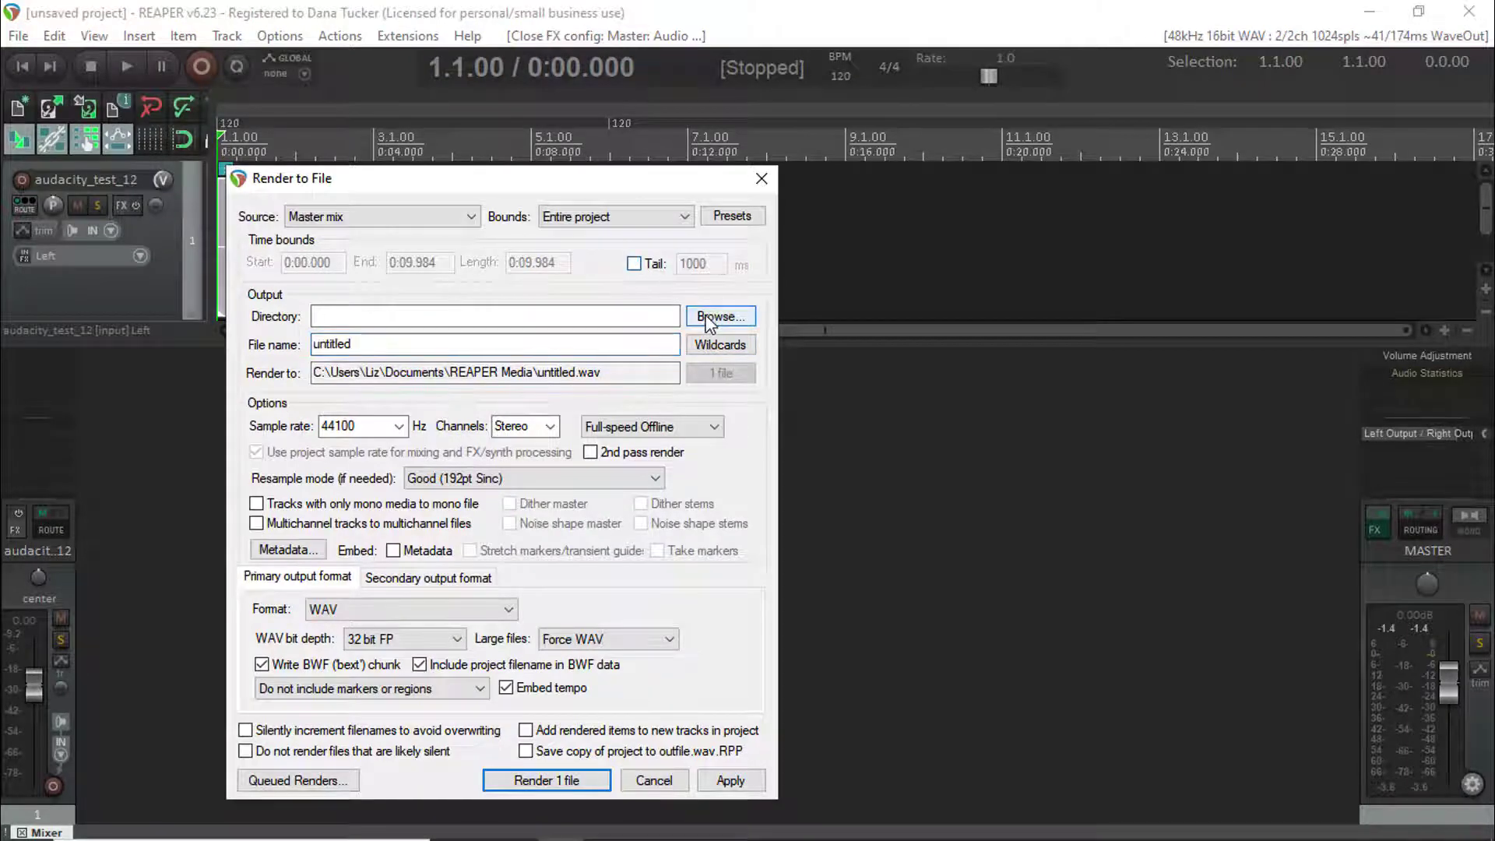
pyautogui.click(710, 318)
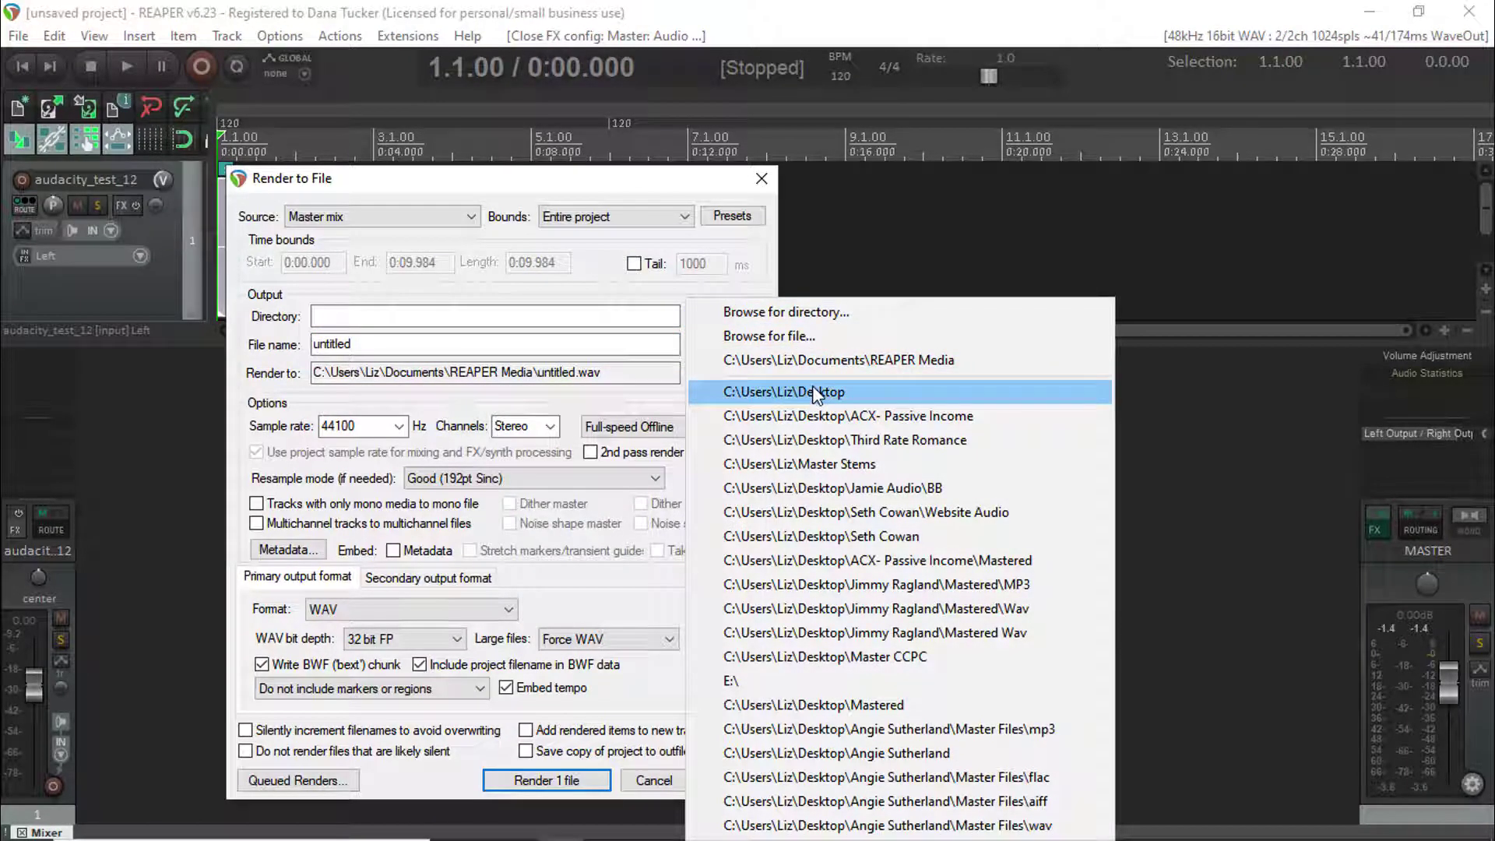
pyautogui.click(814, 393)
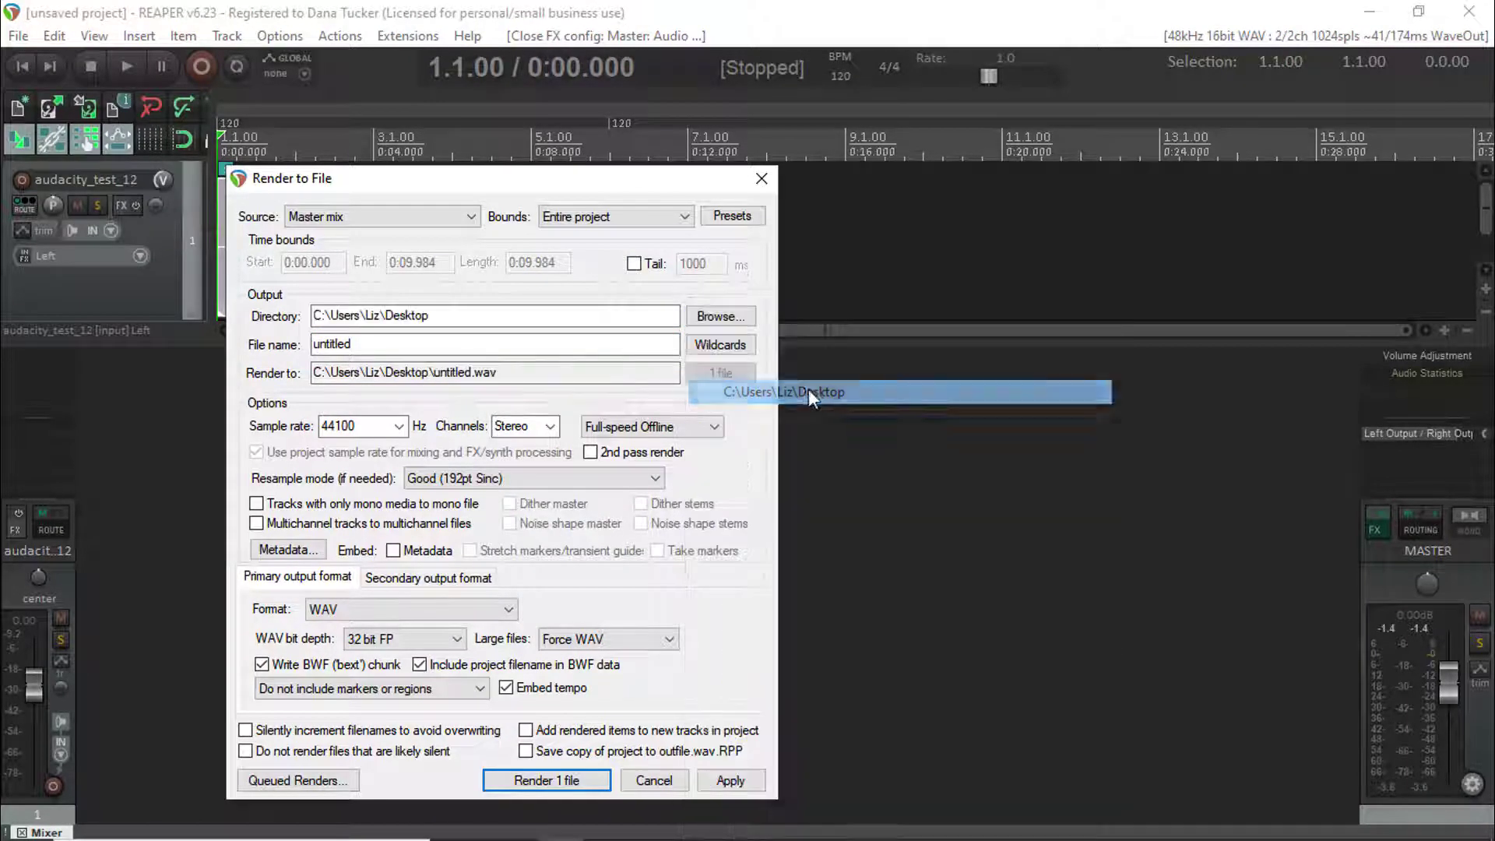
pyautogui.click(426, 348)
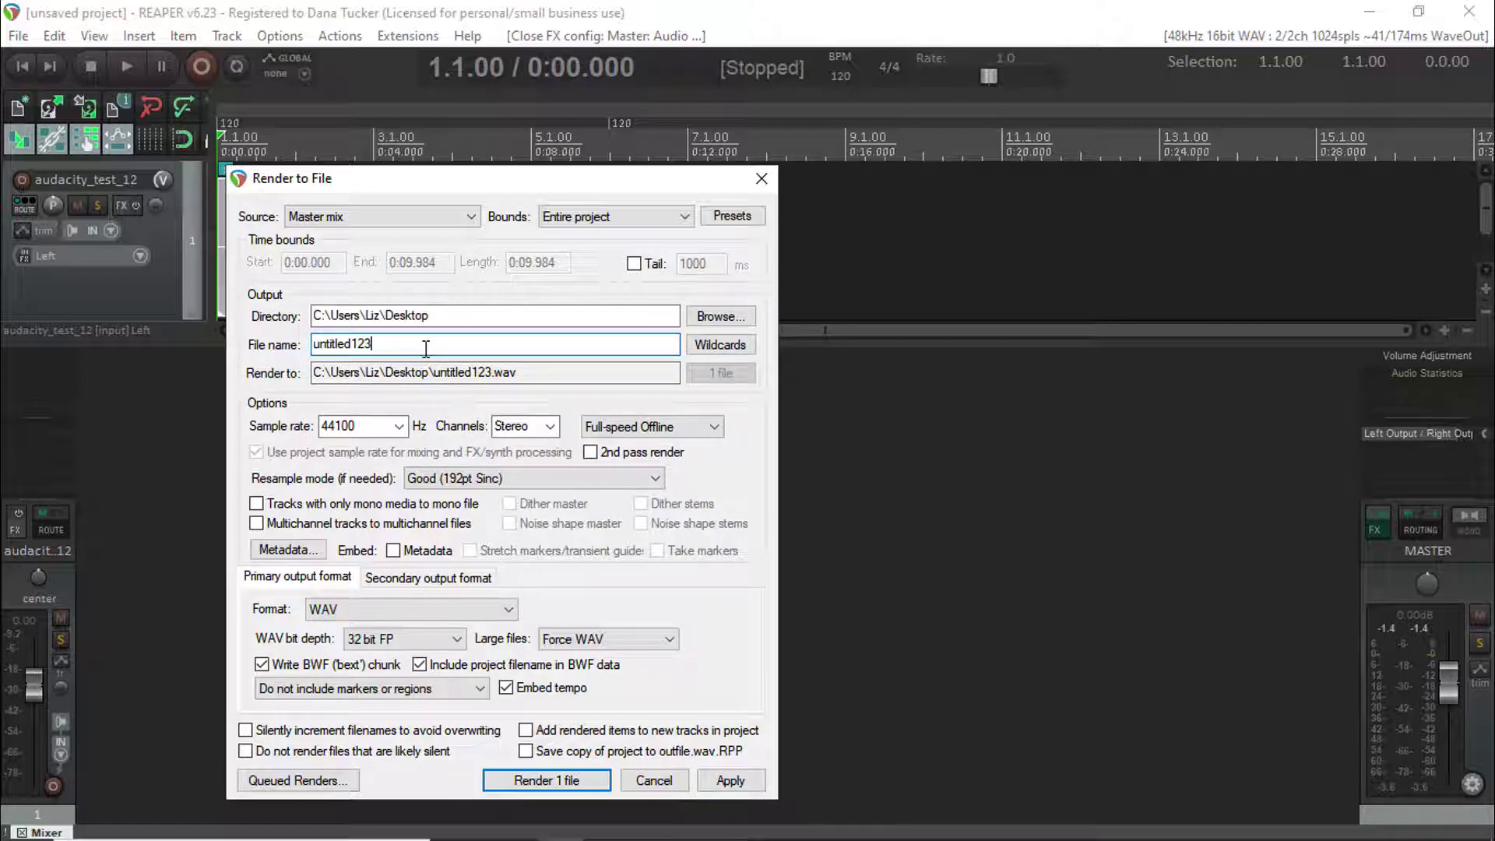
# Set the render channels to mono and the output format to MP3.
pyautogui.click(549, 427)
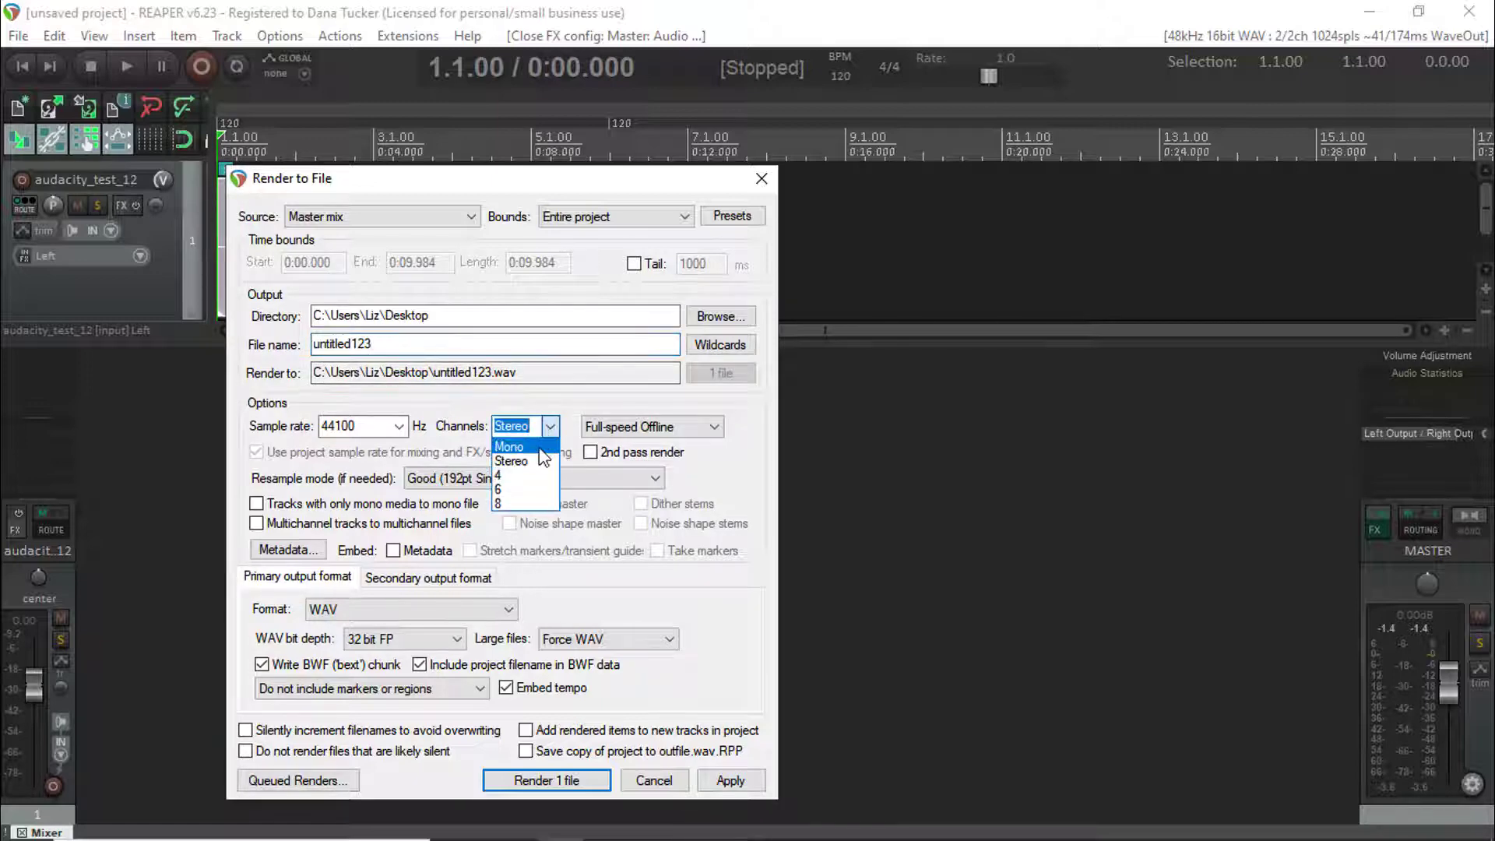
pyautogui.click(507, 611)
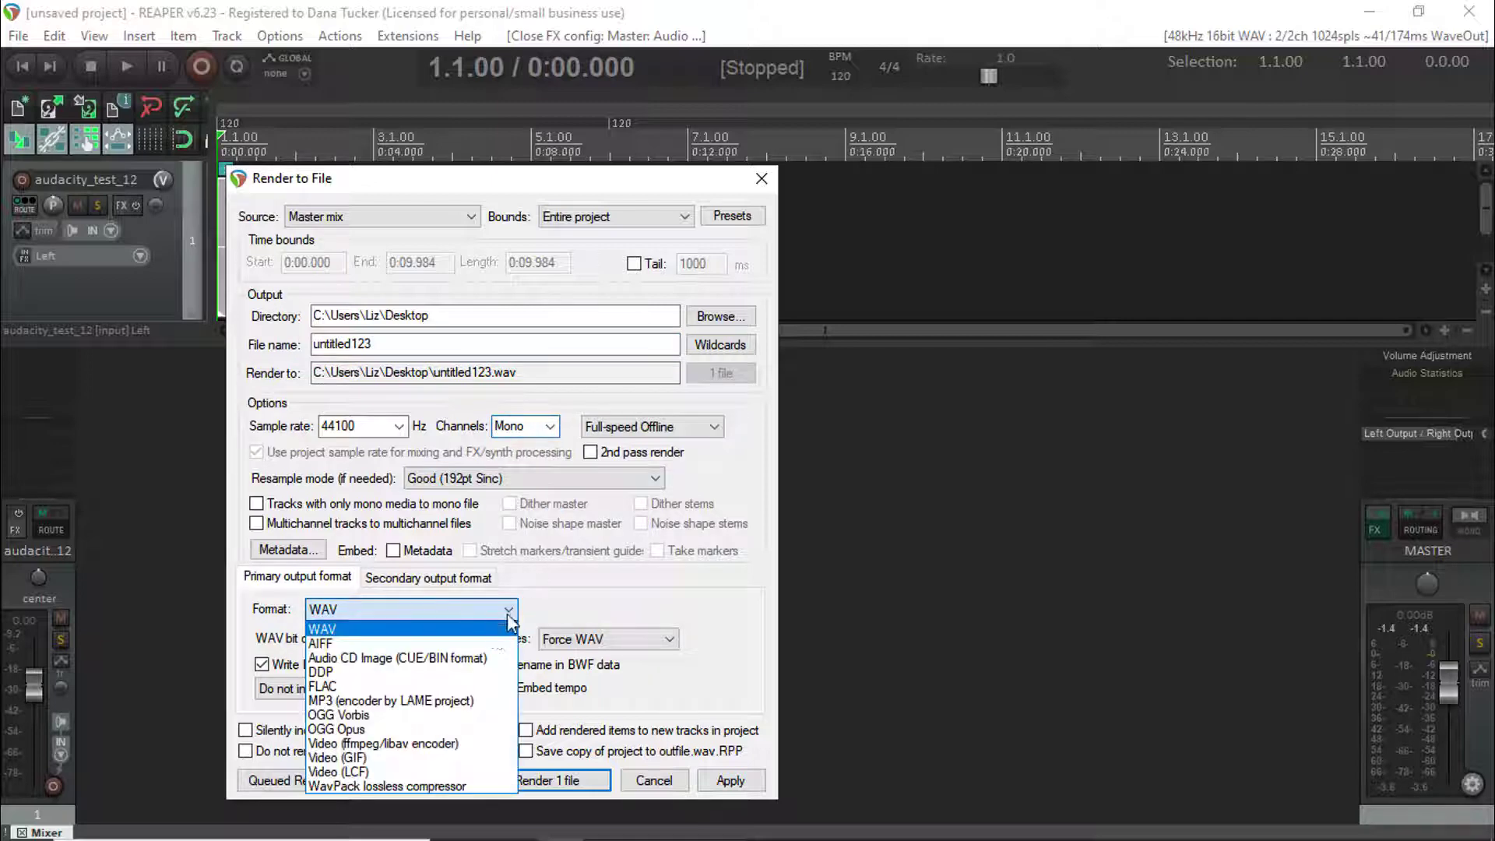
pyautogui.click(465, 705)
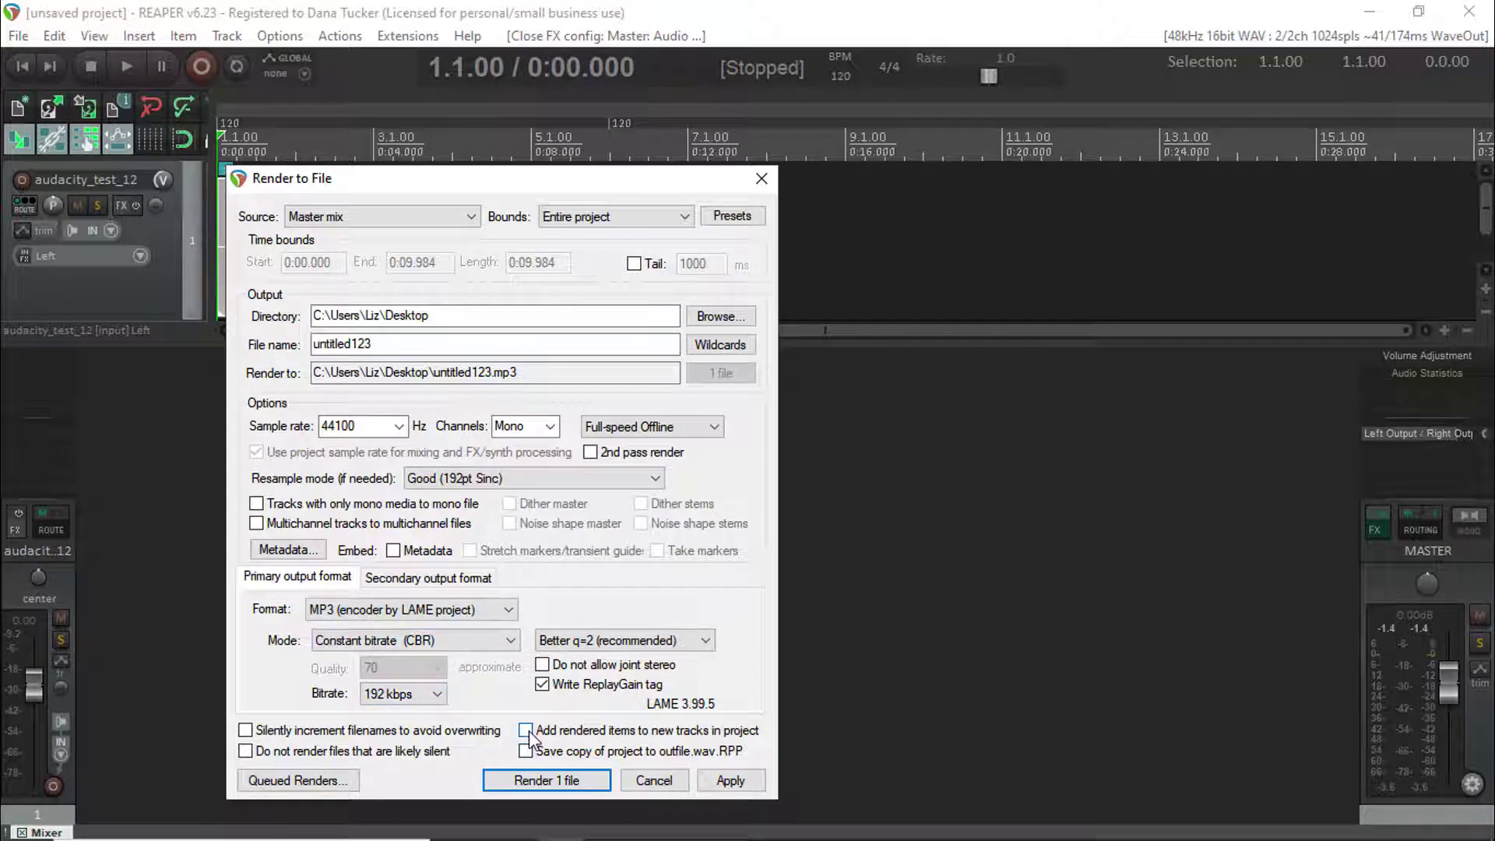
# Render the mix to untitled123.mp3 and select the new mp3 item on its own track.
pyautogui.click(540, 779)
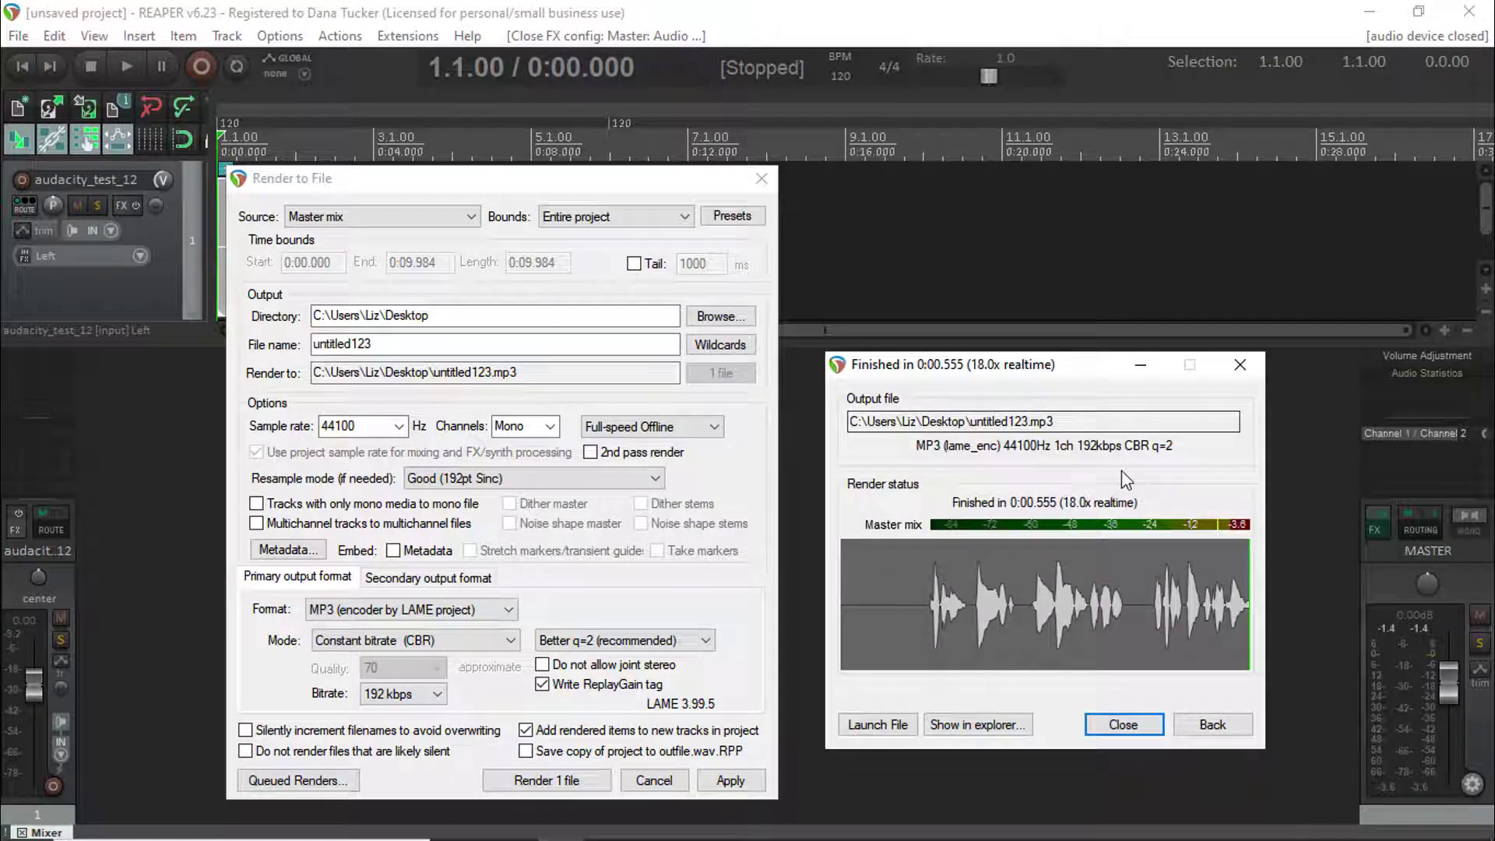
pyautogui.click(1121, 728)
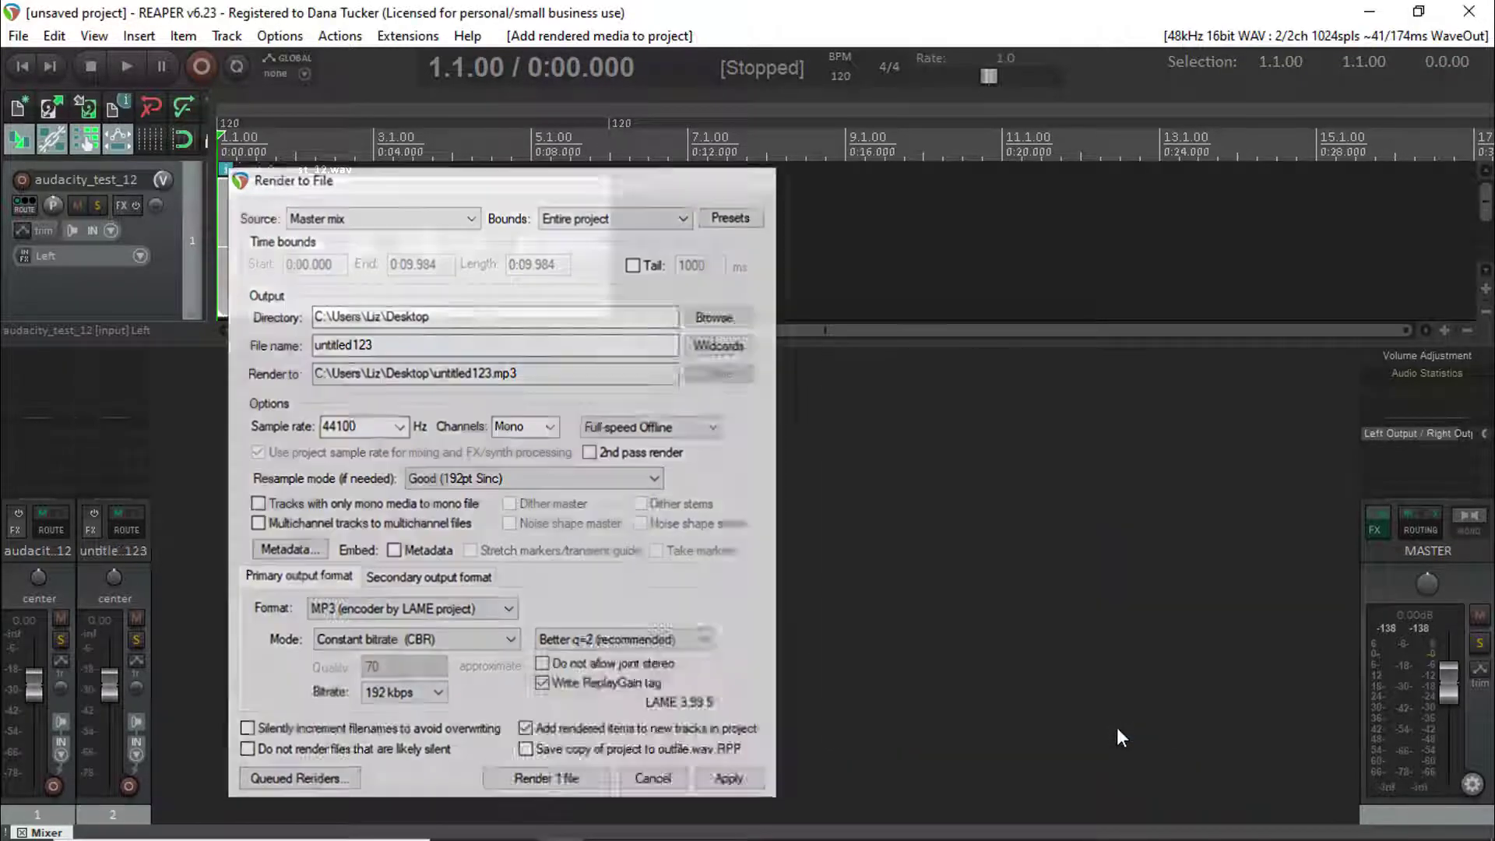
pyautogui.click(134, 590)
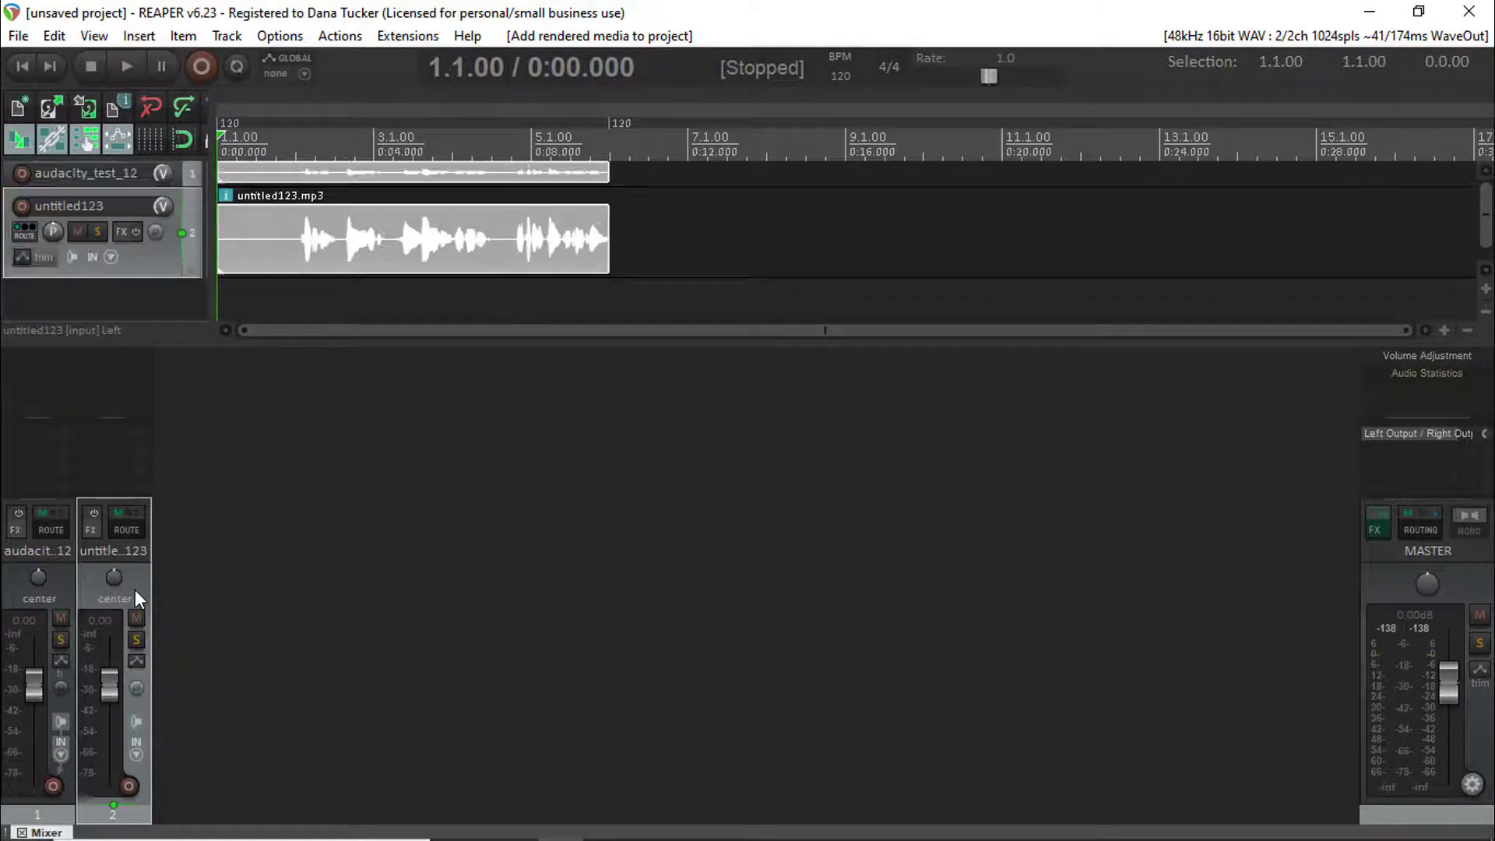
pyautogui.click(426, 261)
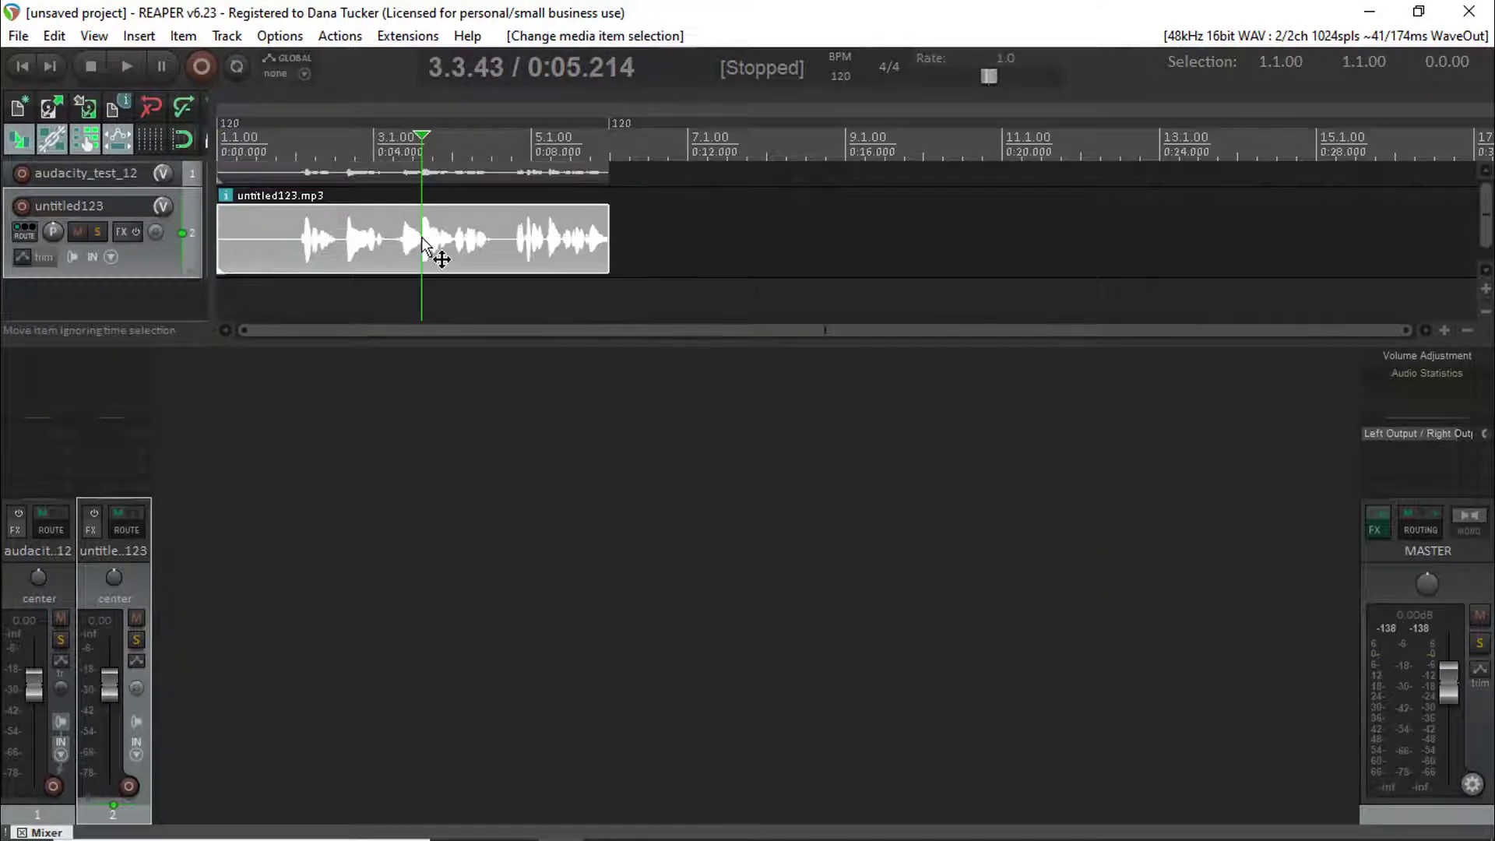
pyautogui.rightClick(422, 244)
# Open the mp3 in Audacity and confirm ACX Check passes: peak -3.6 dB, RMS -20.5 dB, noise -74.6 dB.
pyautogui.moveTo(507, 297)
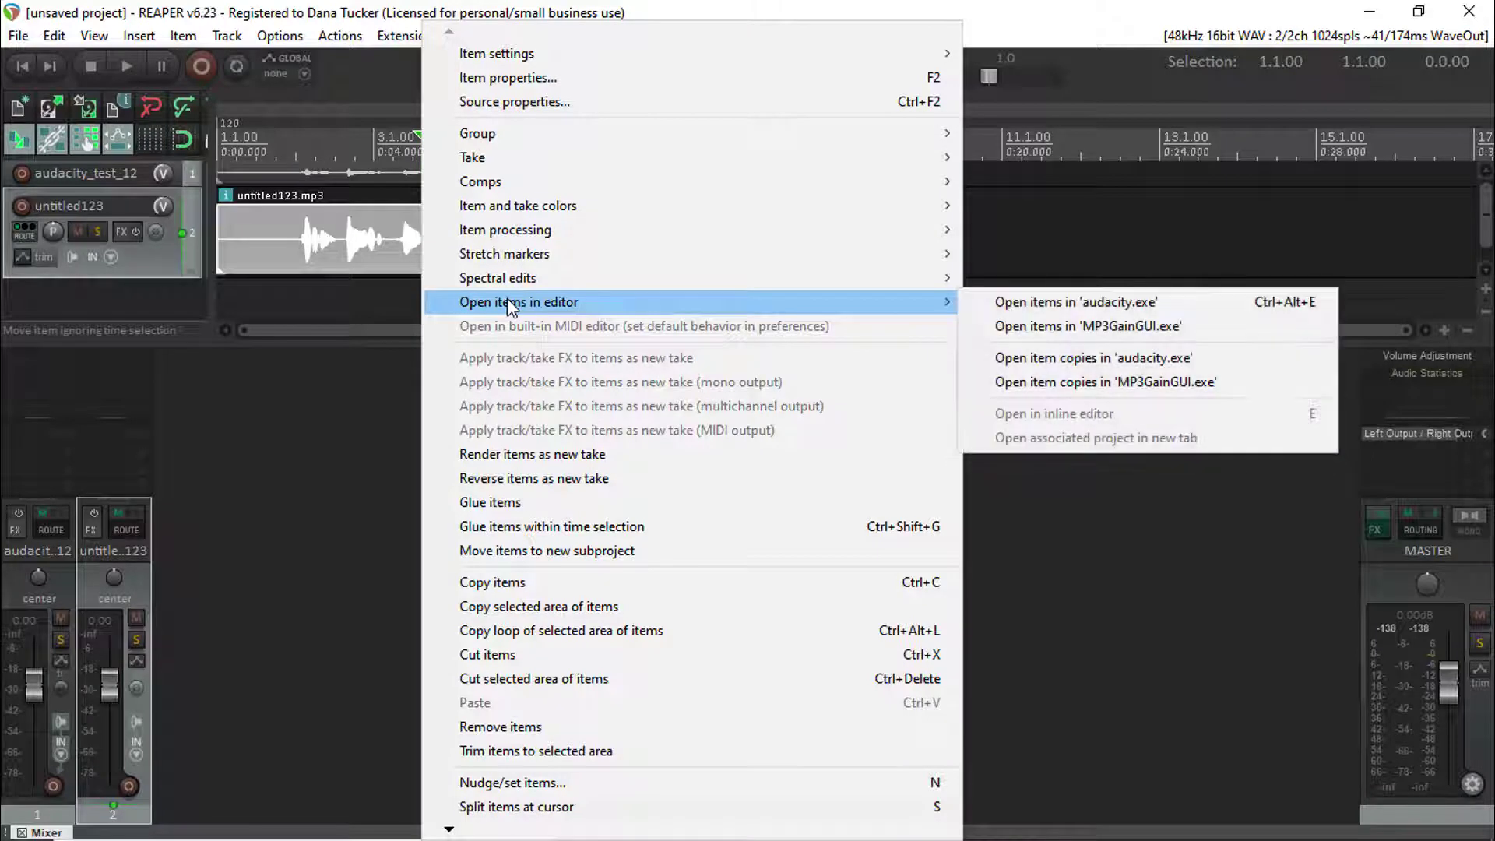
pyautogui.click(1070, 304)
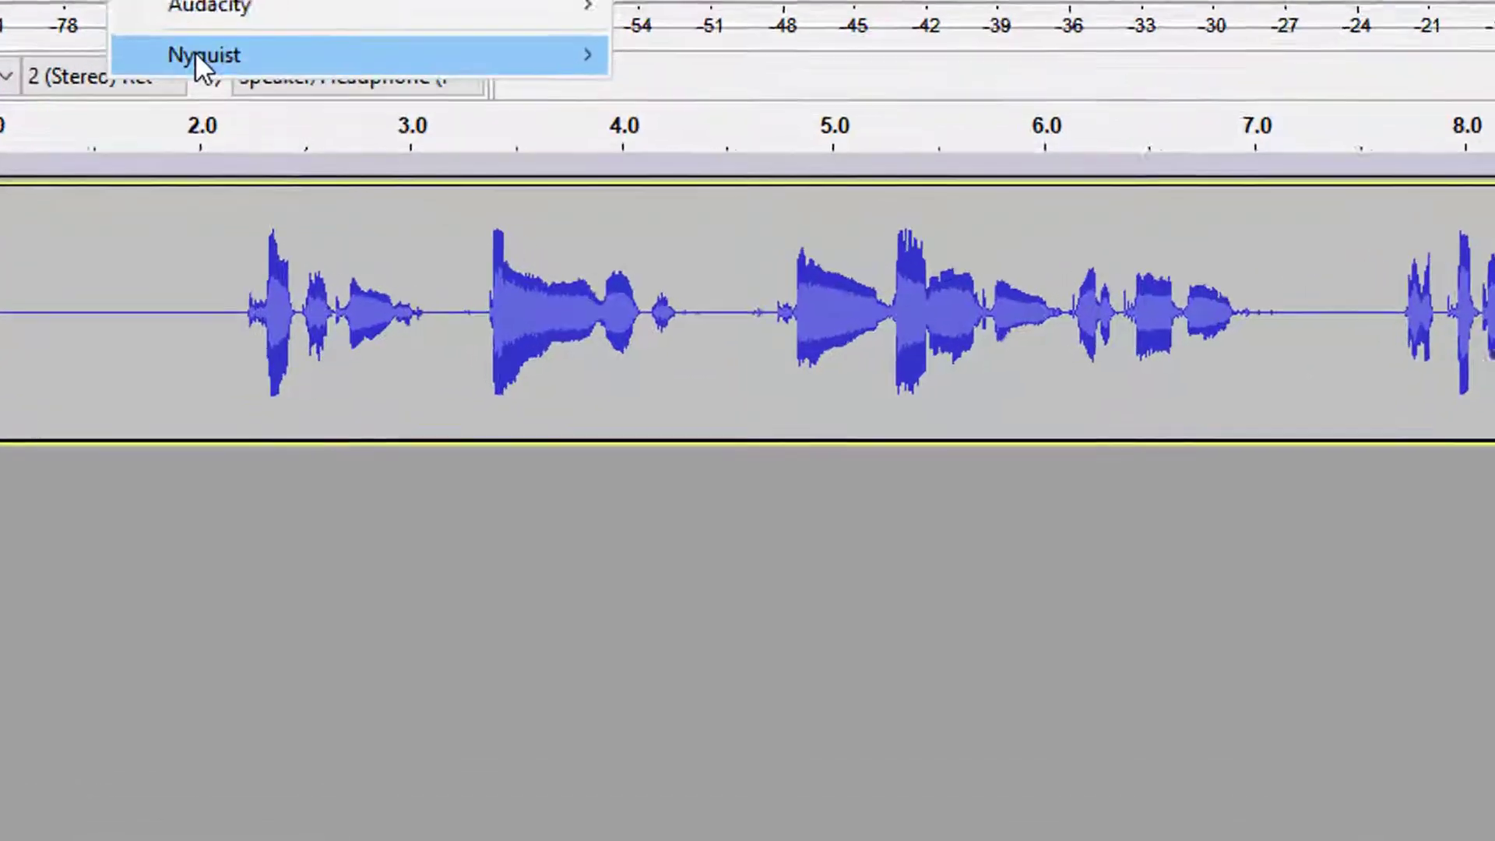
pyautogui.moveTo(346, 134)
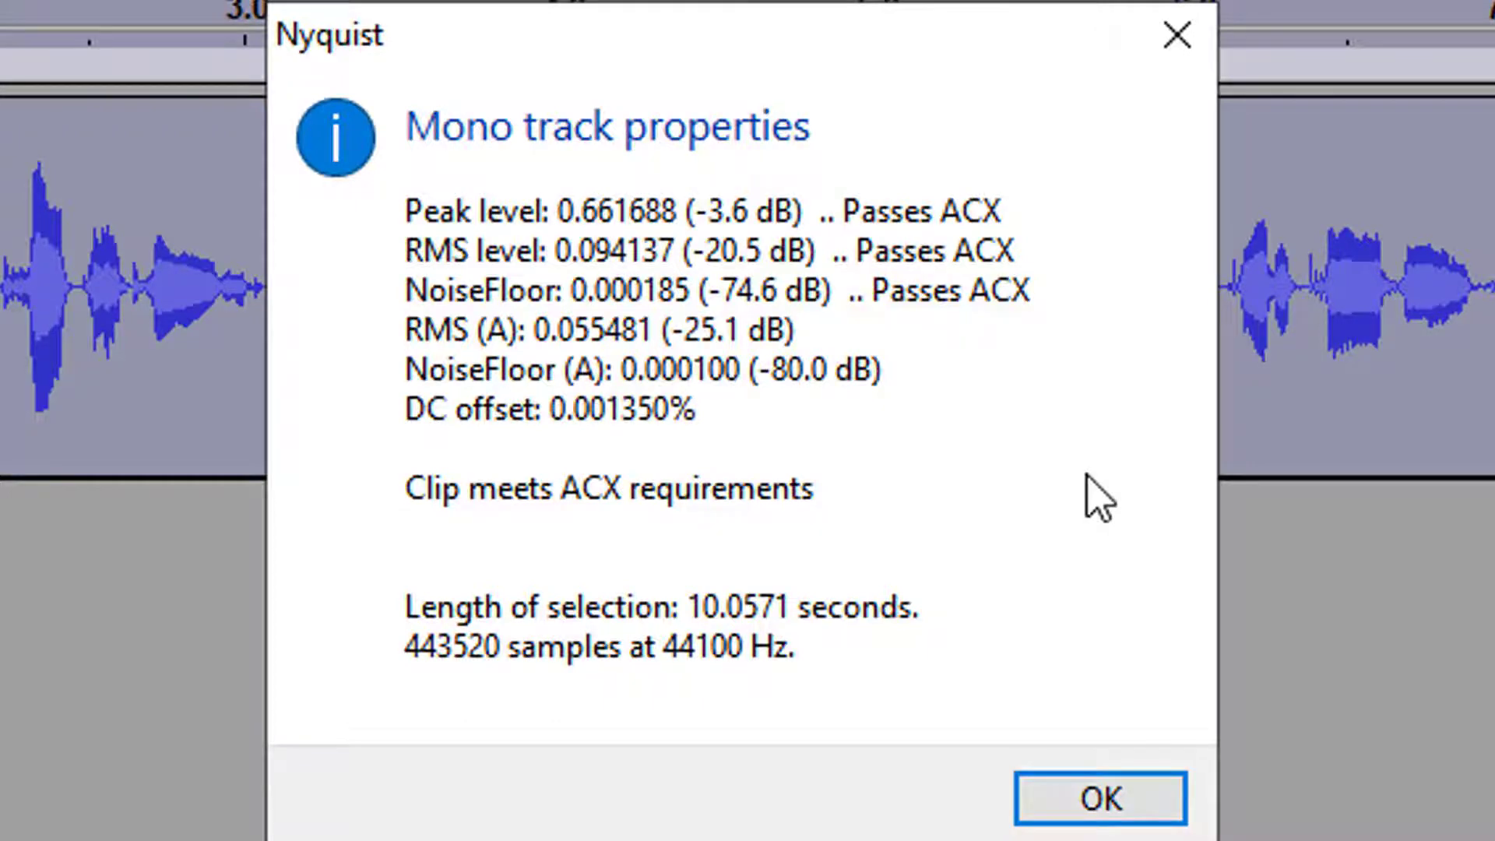
pyautogui.click(1074, 810)
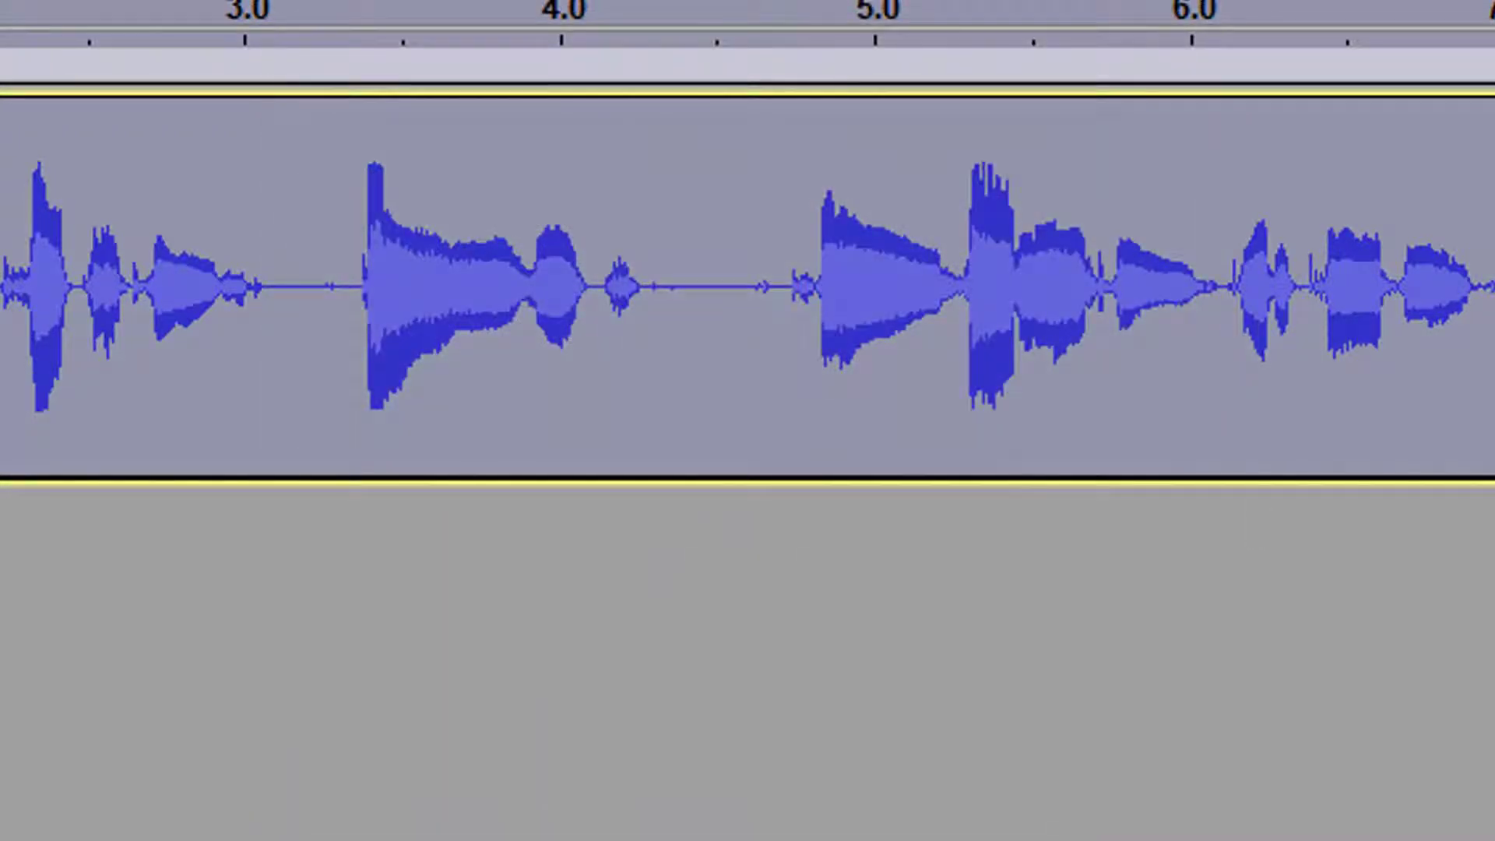
# Close the Audacity project without saving changes and return to REAPER.
pyautogui.hotkey('ctrl', 'w')
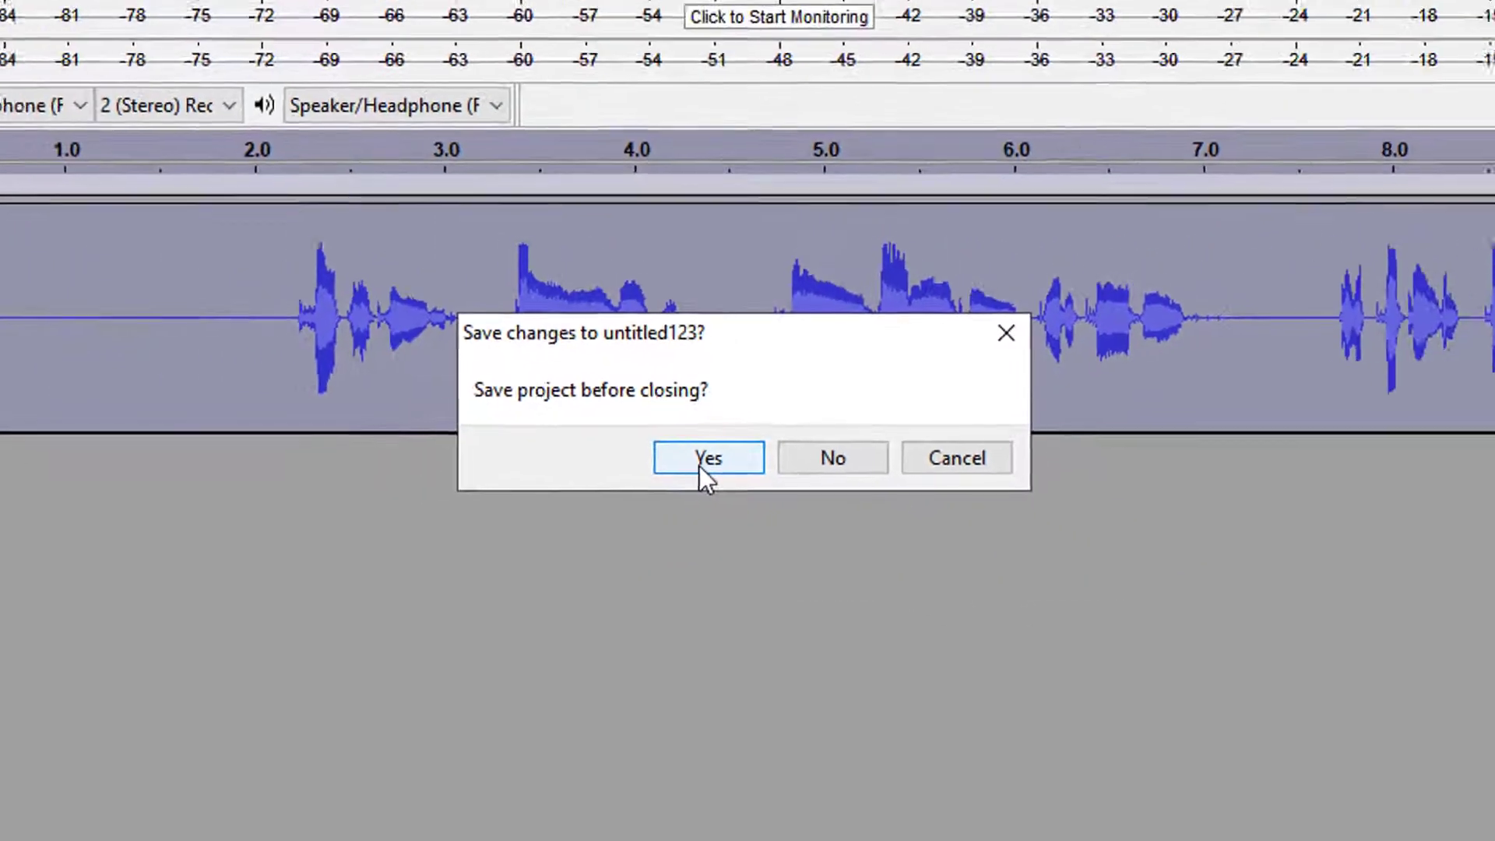
pyautogui.click(833, 458)
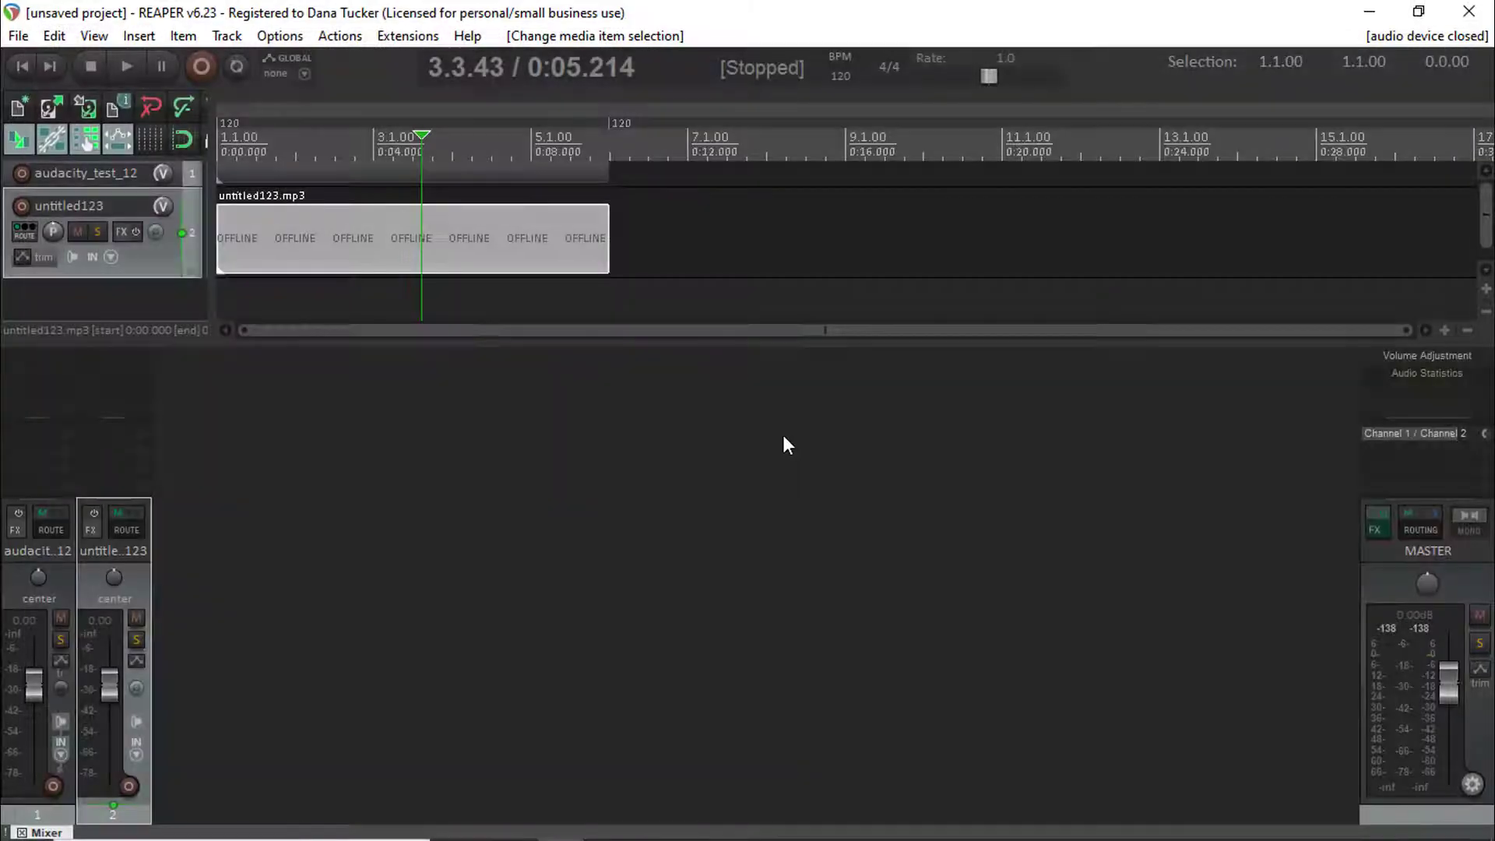